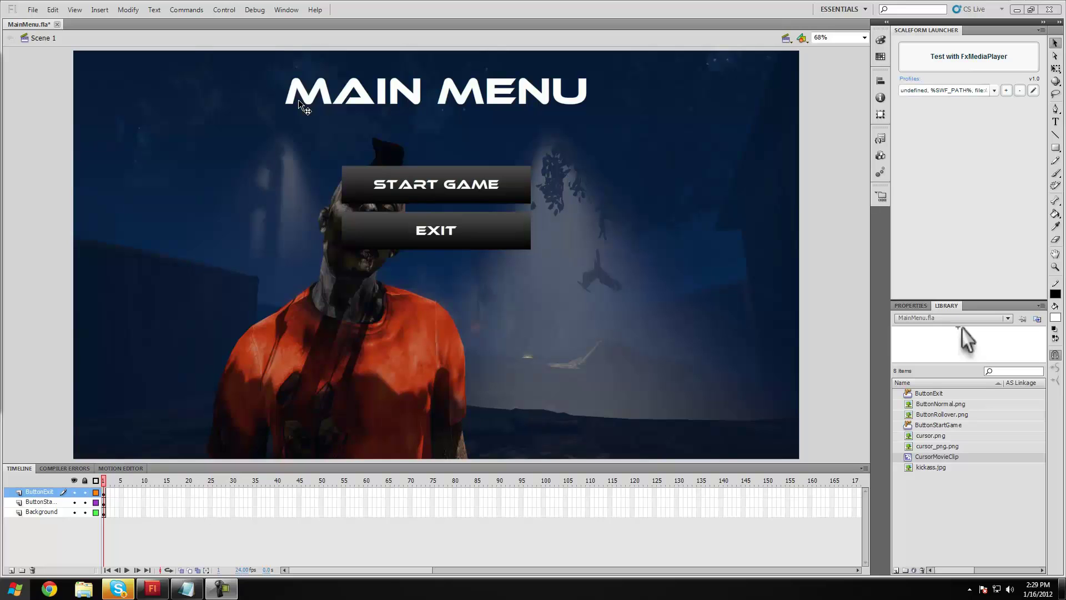
Insert a new layer above ButtonExit and name it Cursor.
click(382, 195)
click(179, 140)
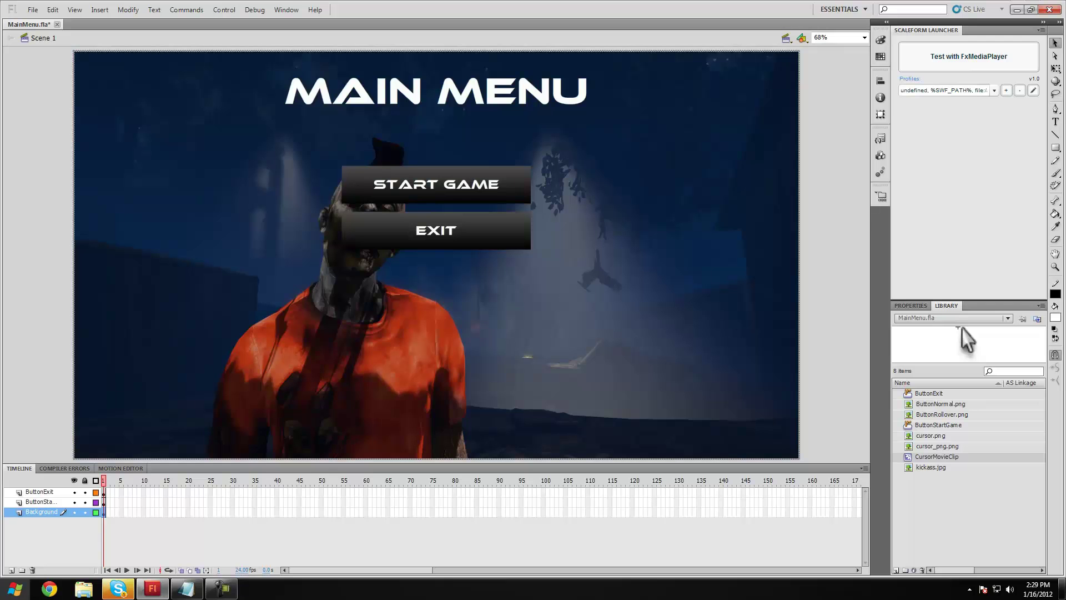
click(31, 494)
right_click(32, 493)
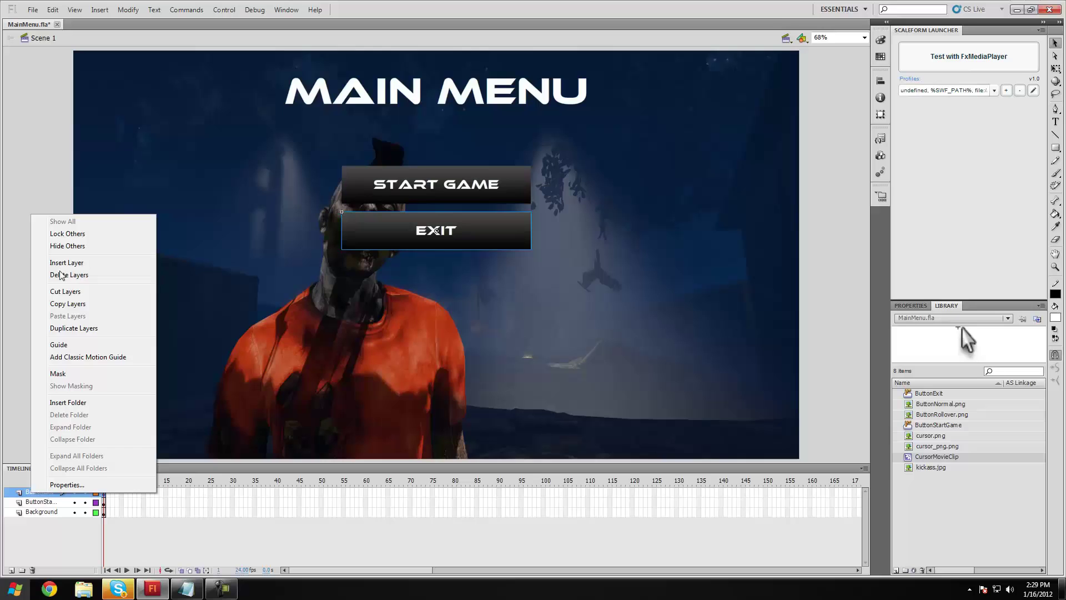
click(63, 262)
double_click(37, 492)
text(C)
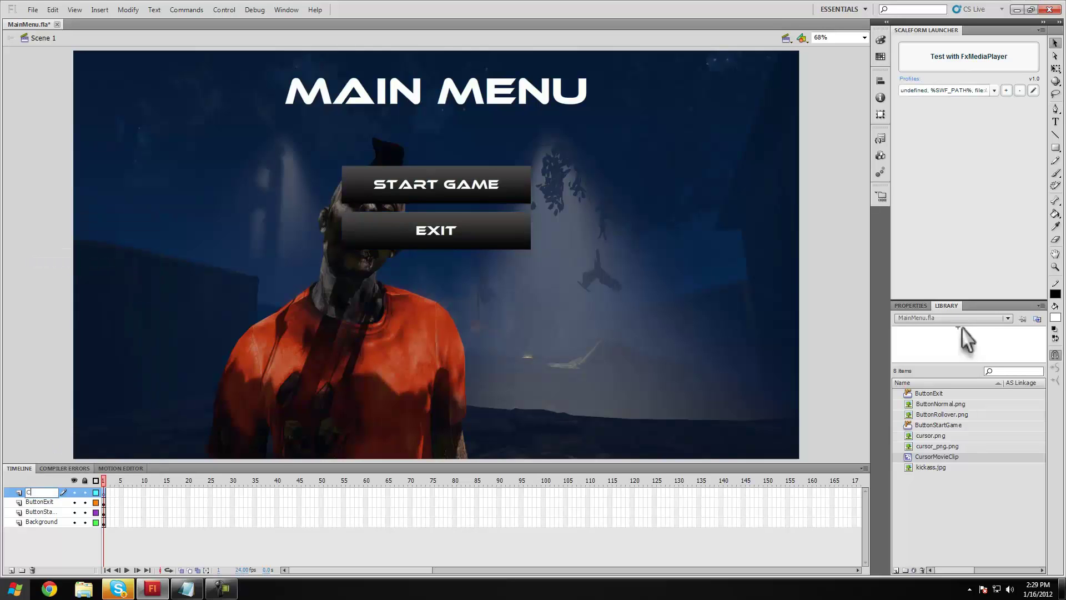
text(ursor)
key(Return)
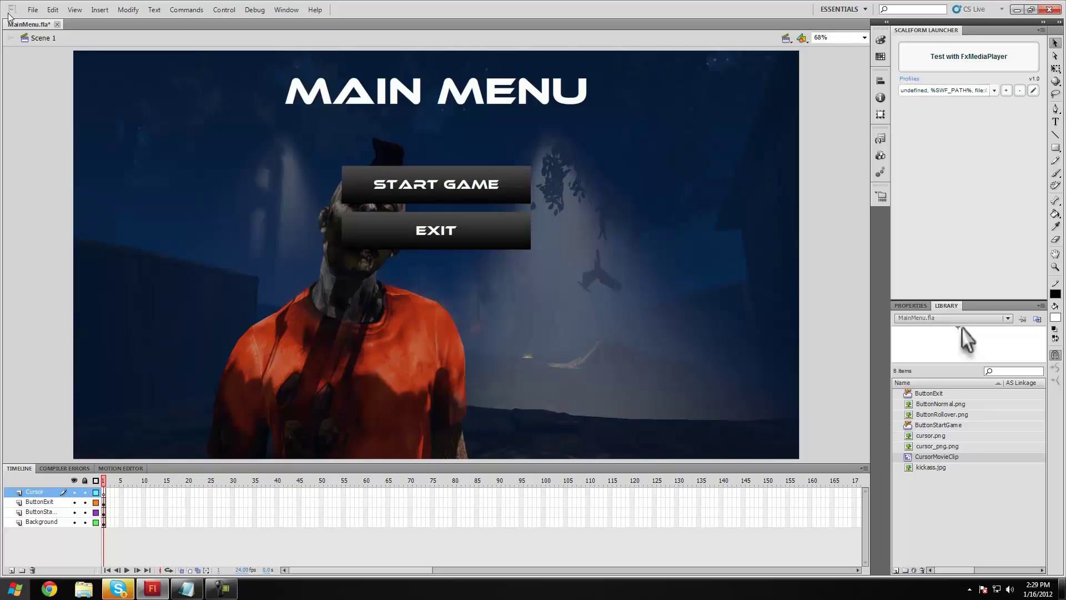
click(25, 14)
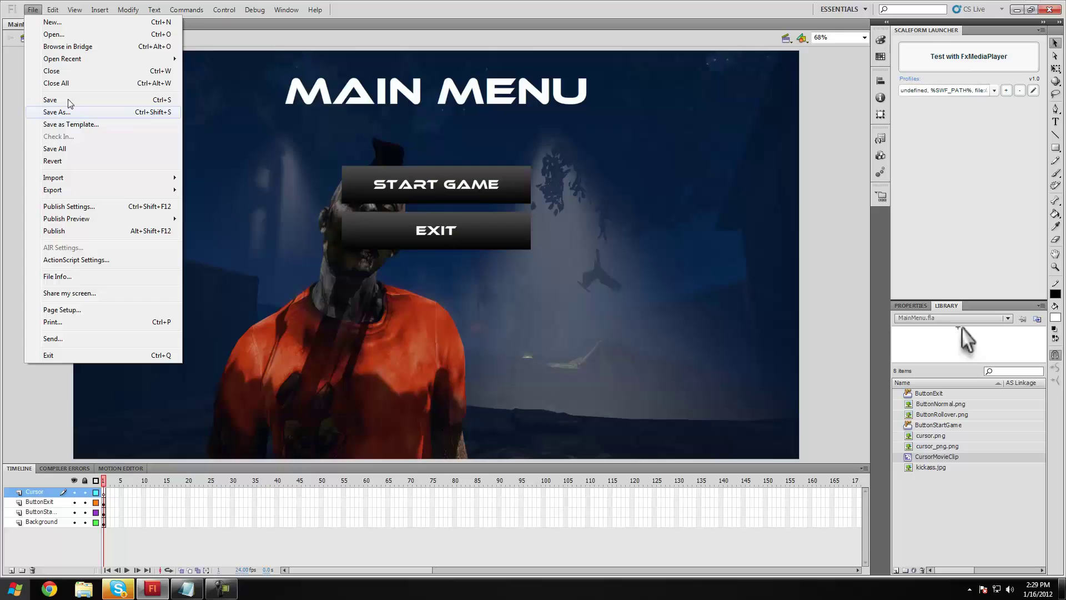
Start Import to Stage and browse to UDK-2011-12\UDKGame\Flash\UDKFrontEnd\udk_assets.
mouse_move(59, 176)
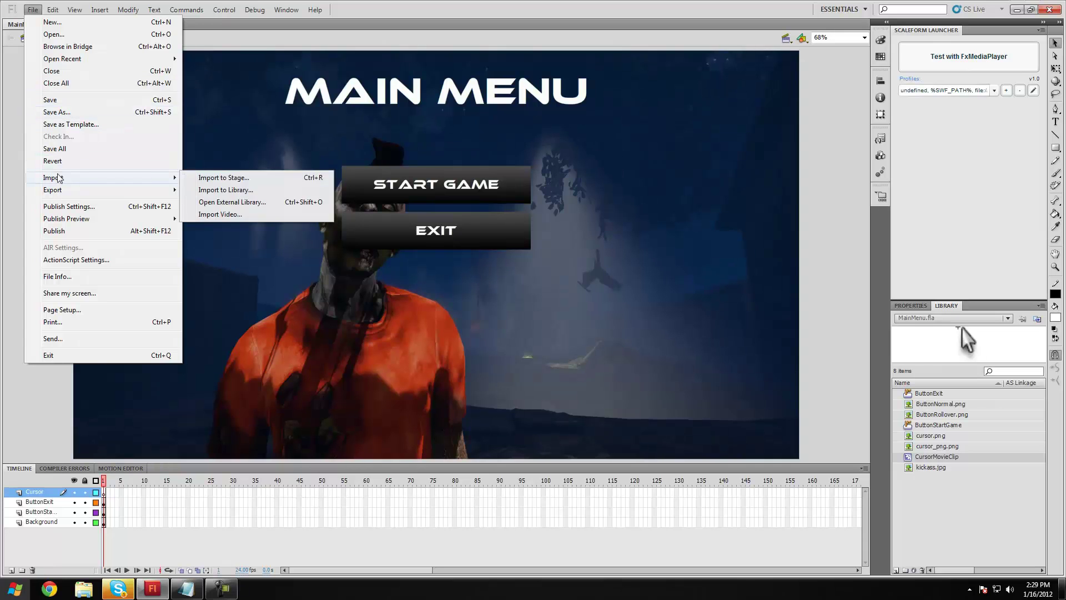
click(229, 176)
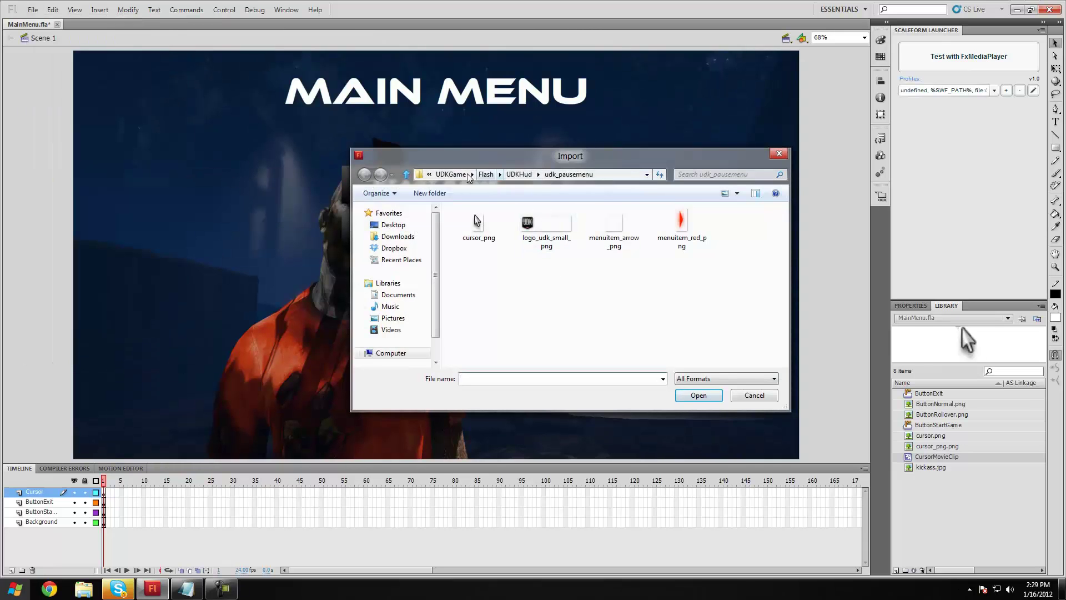
click(450, 176)
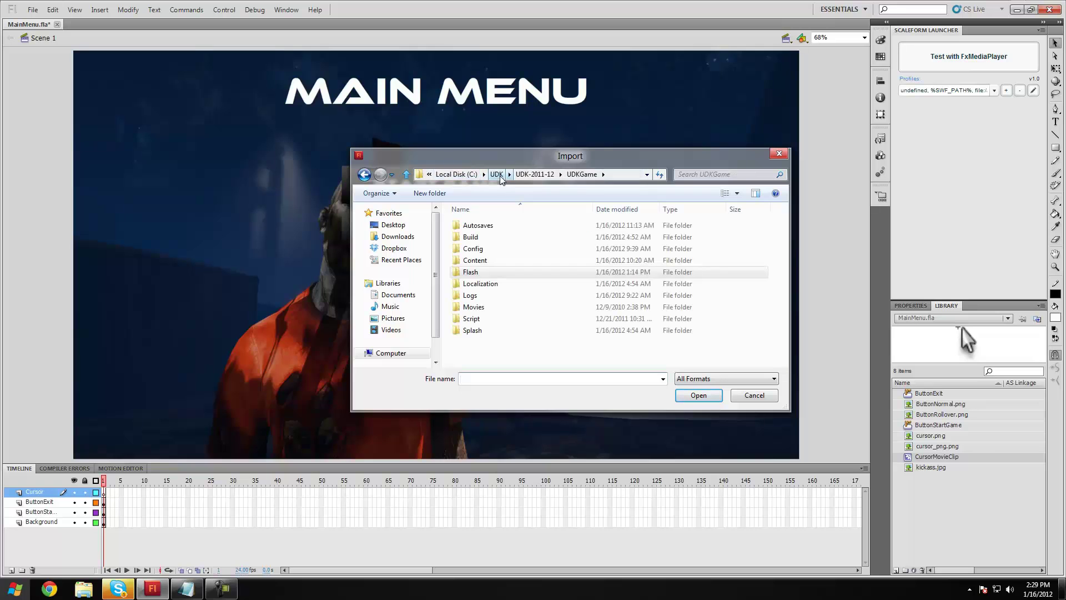
click(497, 177)
double_click(482, 237)
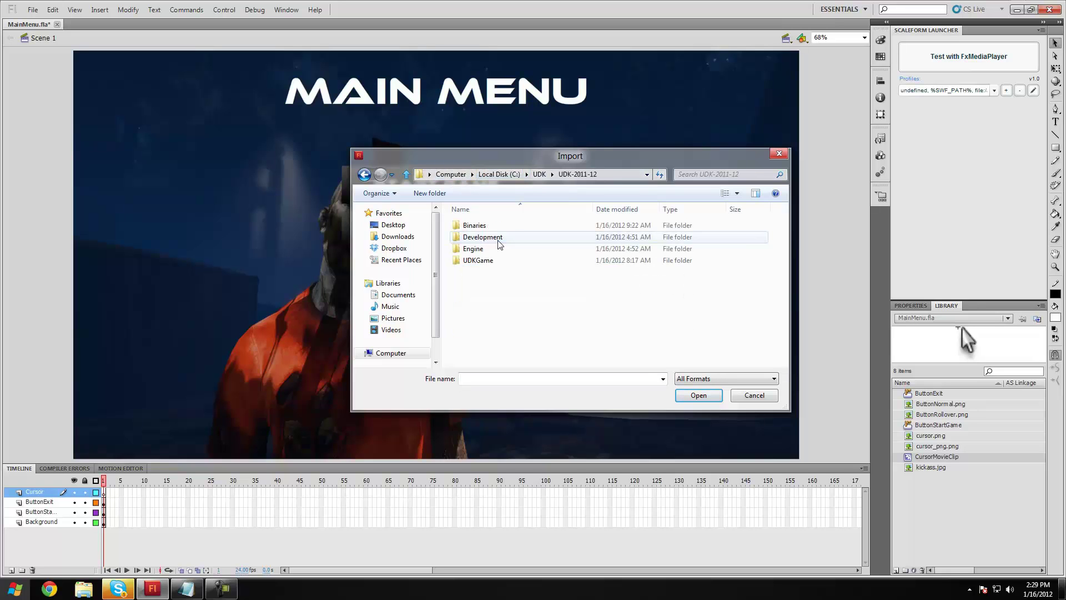
double_click(477, 260)
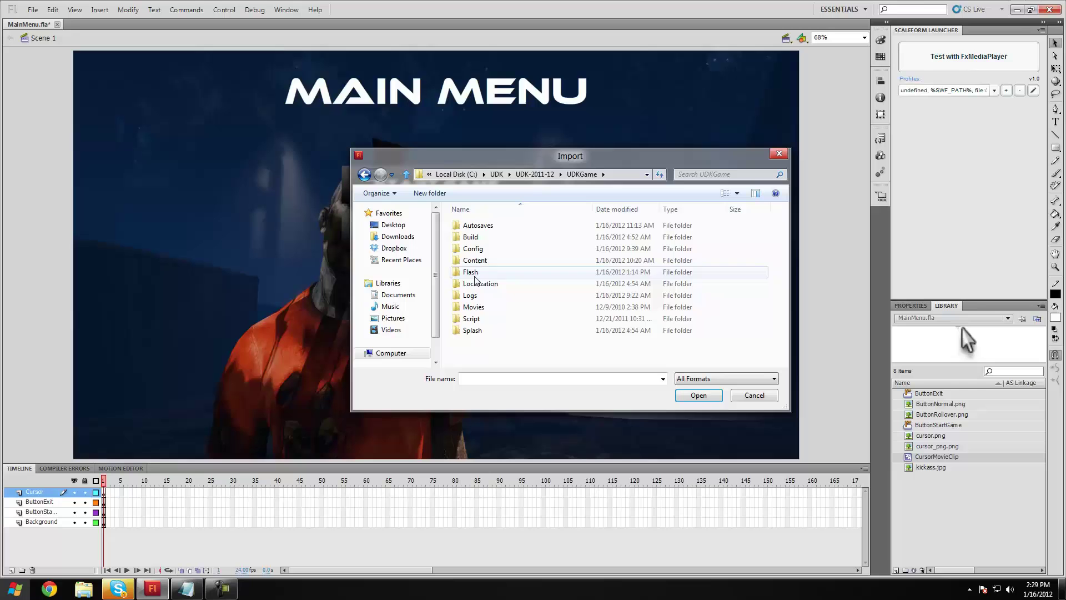
double_click(476, 272)
click(477, 282)
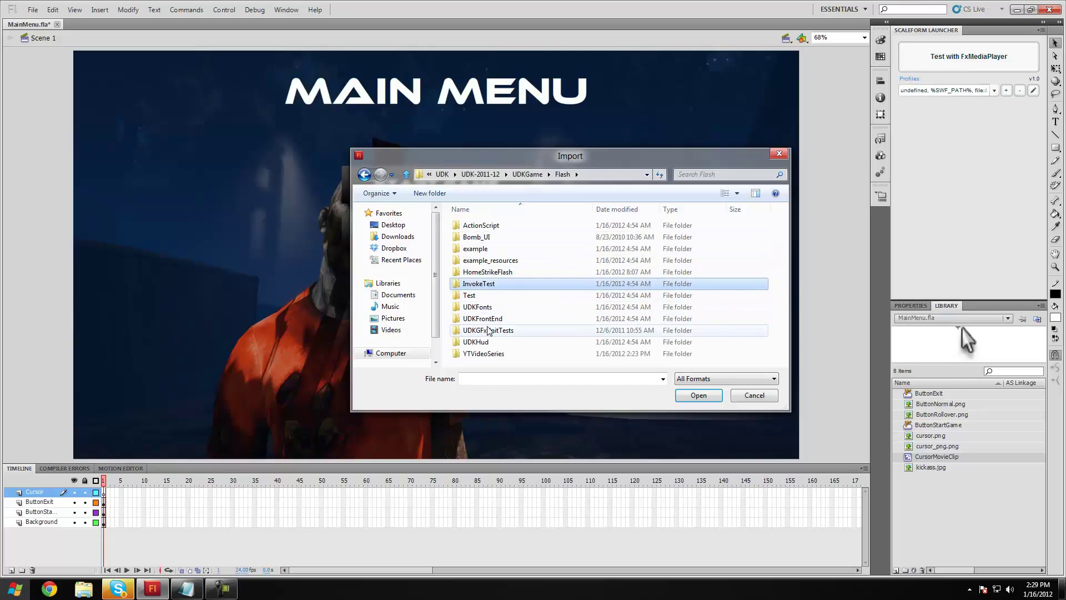
double_click(497, 319)
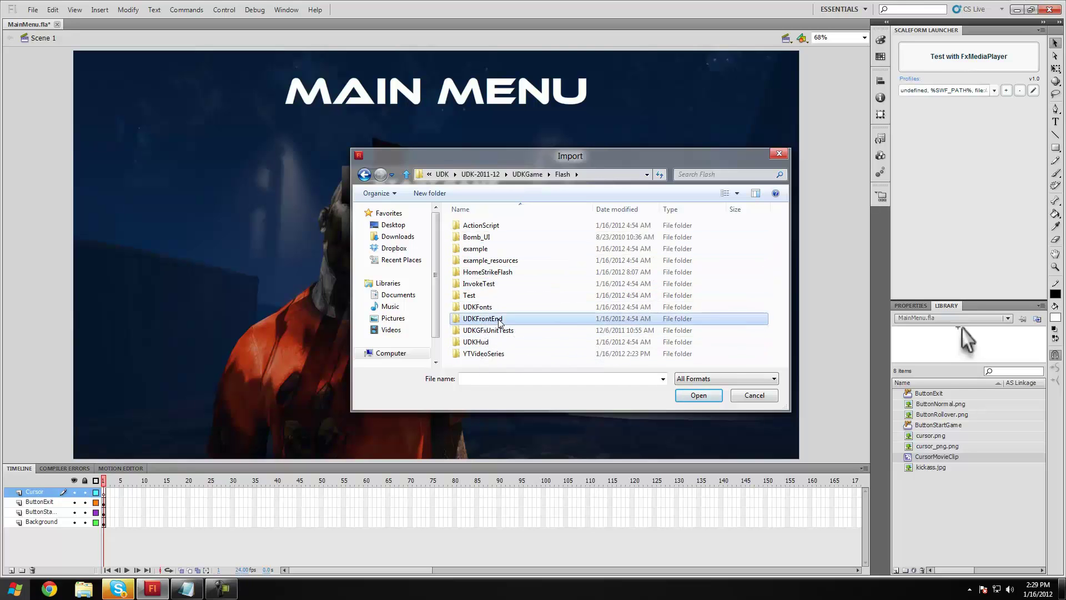
double_click(488, 232)
Look through the udk_assets images for a cursor, checking pc_space_png and flags_ue_png.
click(479, 278)
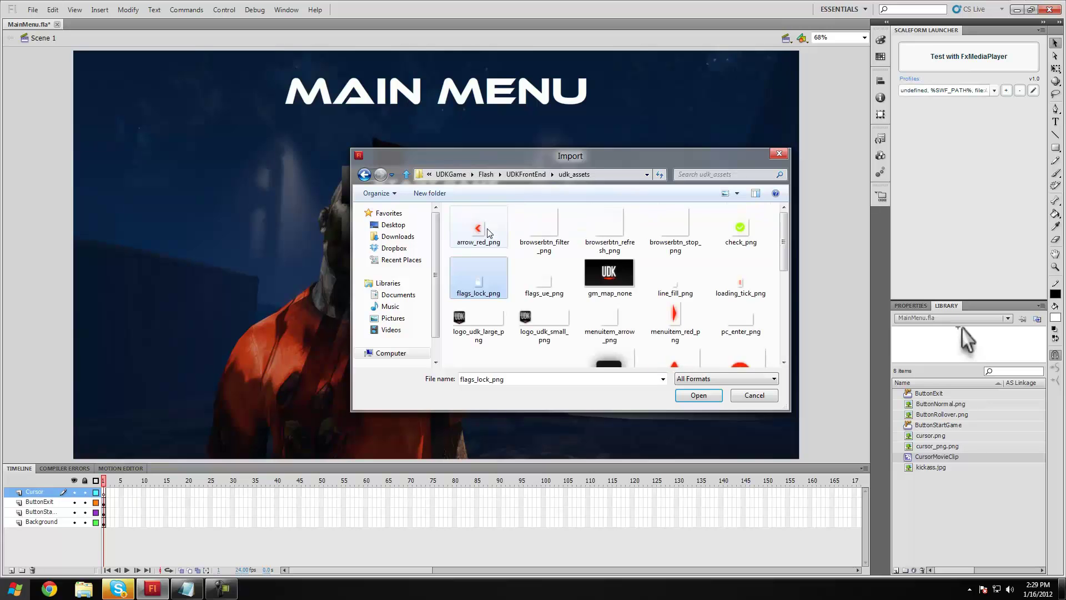
click(479, 325)
click(544, 228)
click(680, 228)
scroll(674, 261, down, 4)
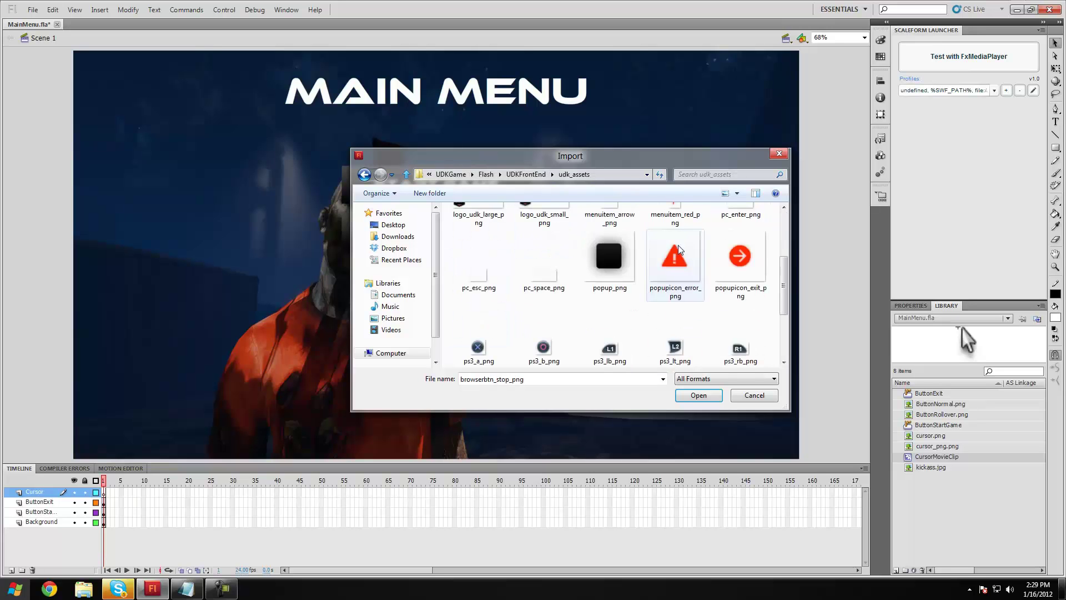
click(547, 245)
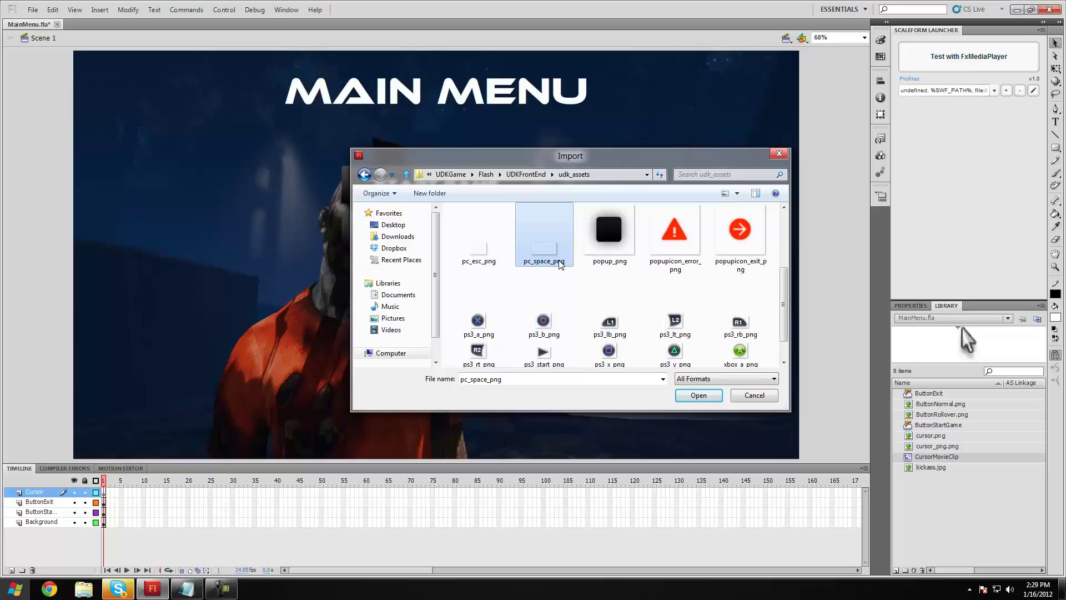
scroll(555, 261, up, 3)
click(525, 287)
Go to Flash\UDKHud\udk_pausemenu and import the cursor_png image.
key(BackSpace)
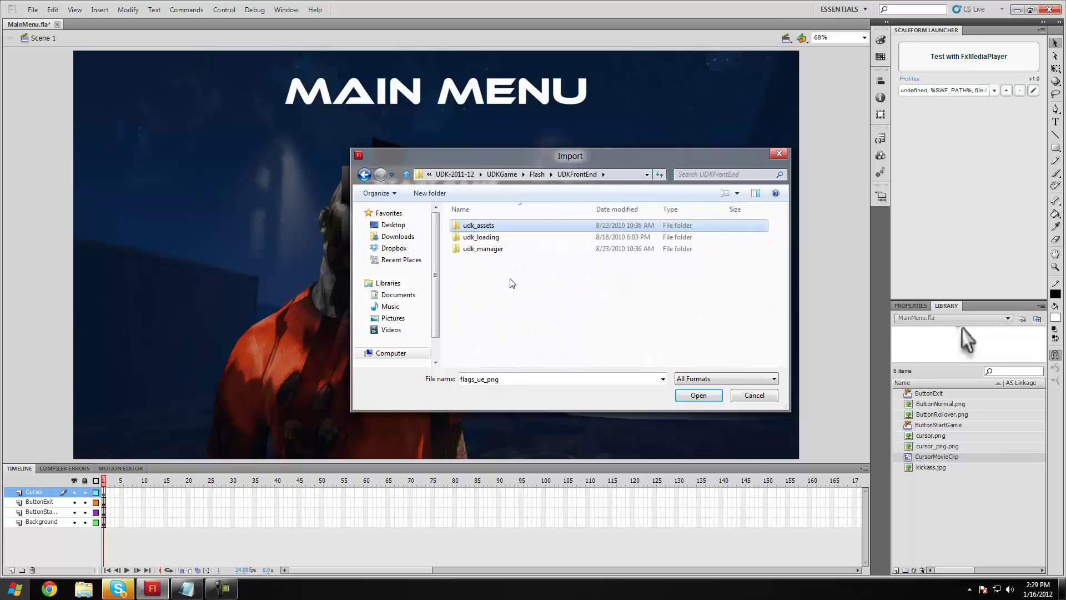
key(BackSpace)
key(Down)
key(Down)
key(Return)
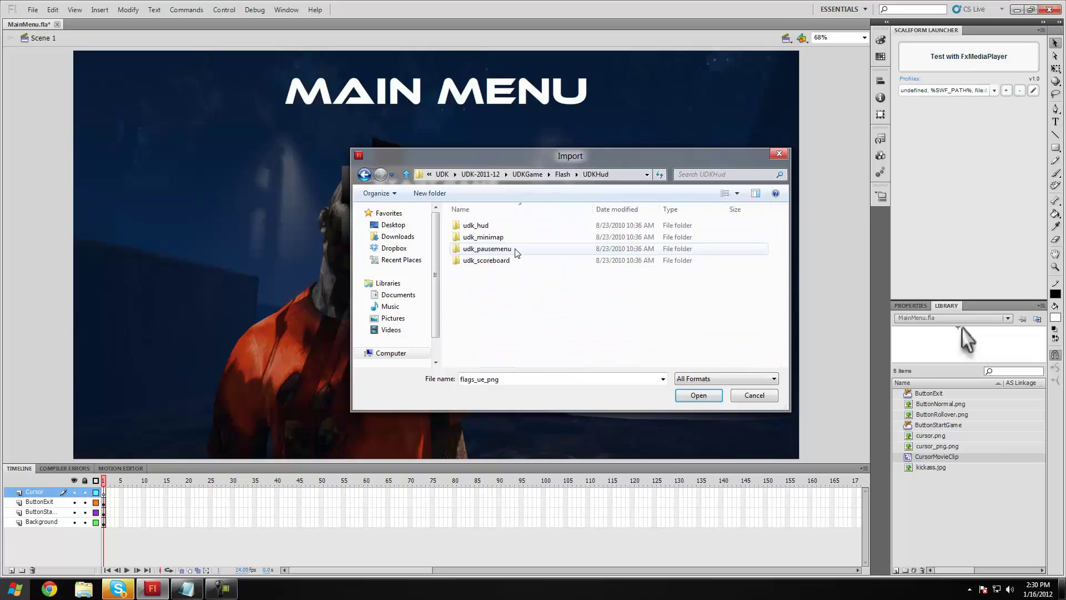
key(Down)
double_click(514, 249)
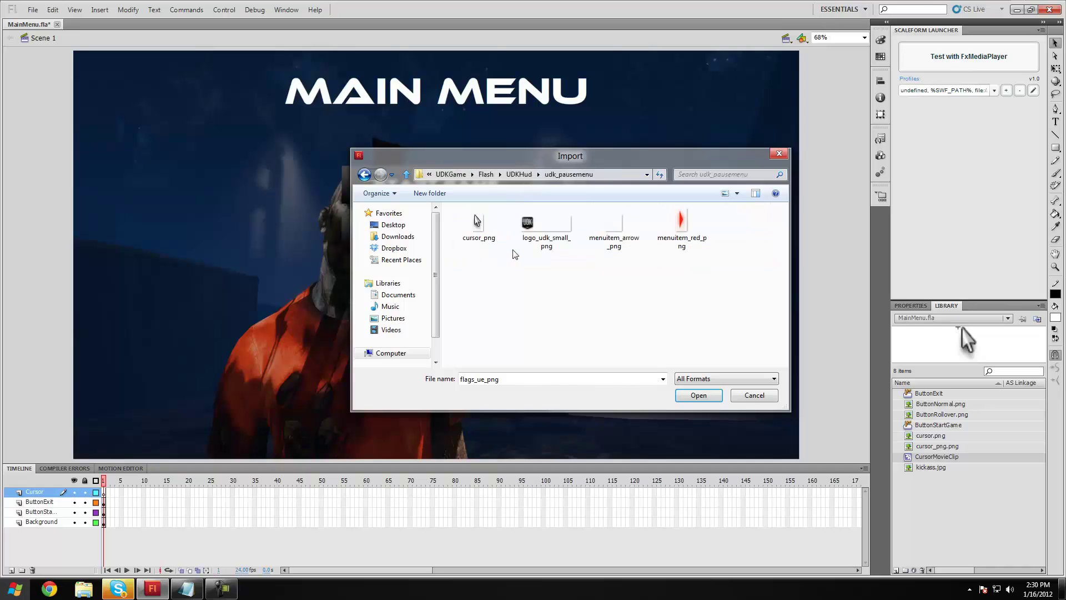
double_click(476, 229)
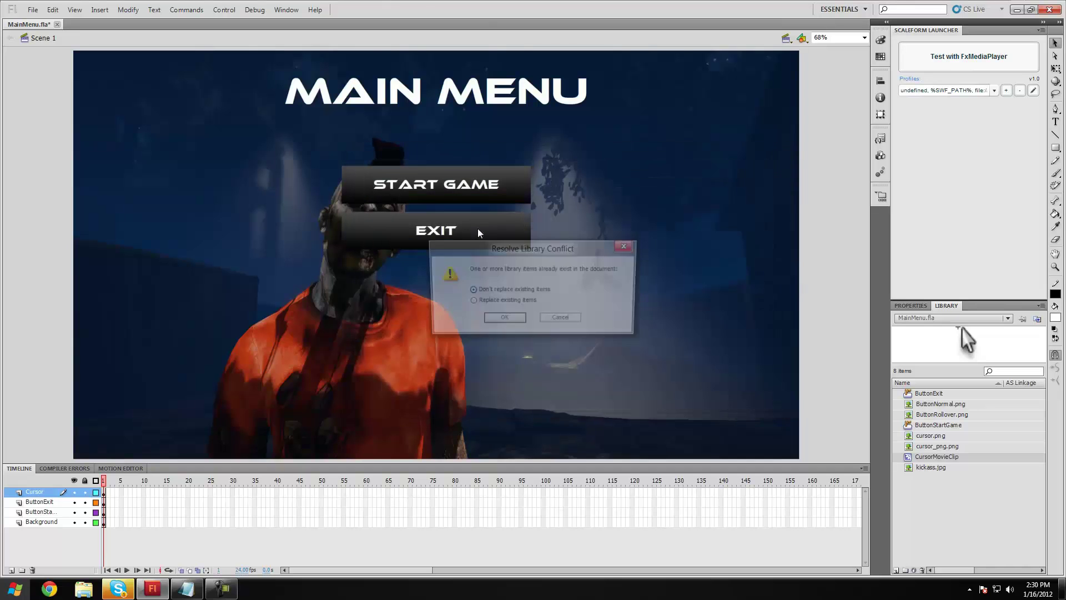
Replace the existing library items with the imported cursor image.
click(499, 318)
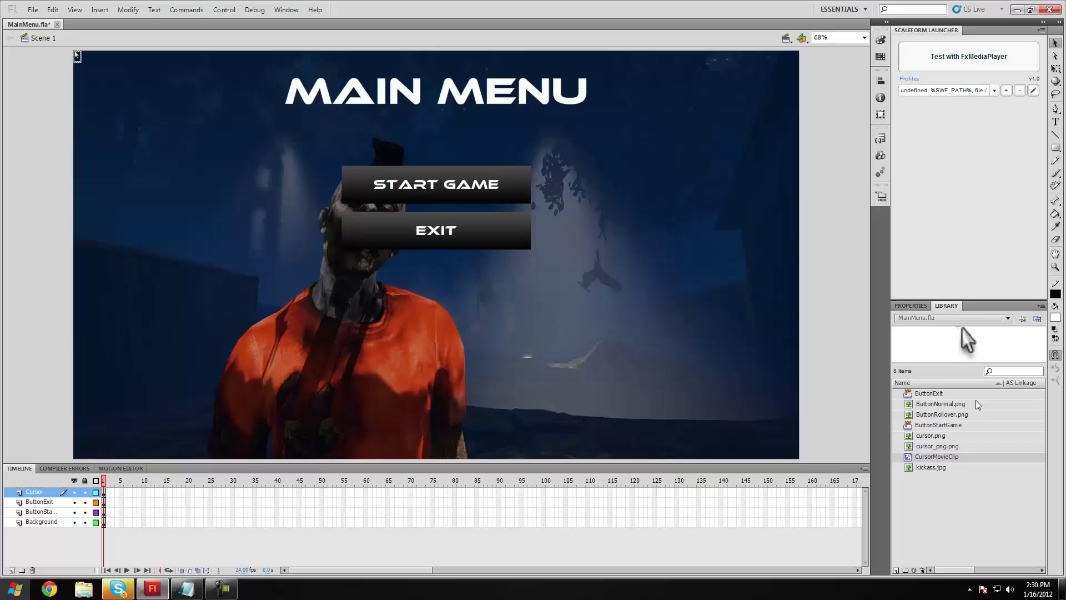
click(939, 467)
click(947, 449)
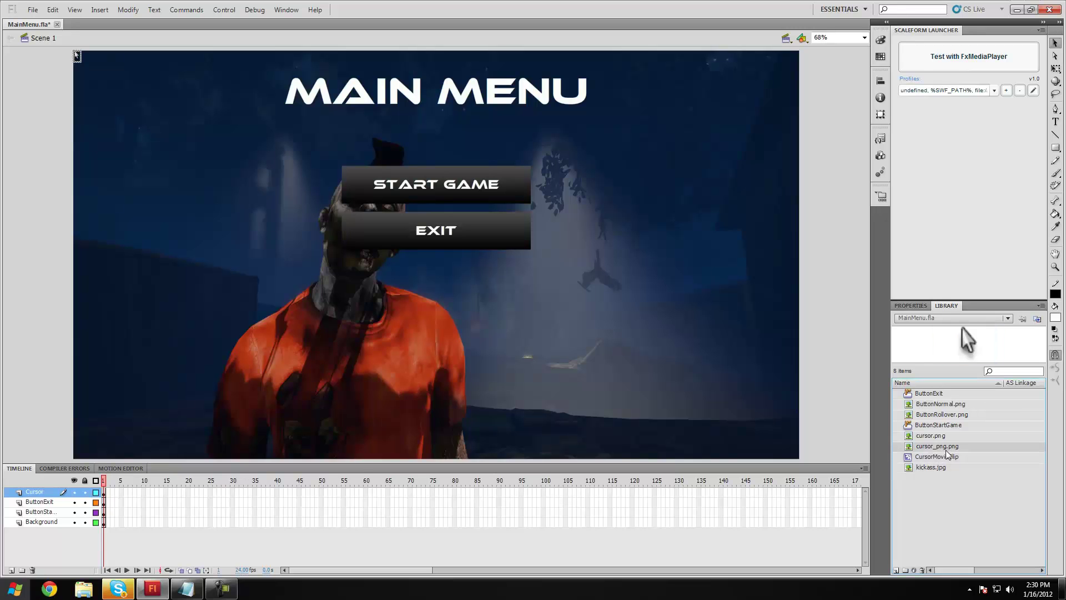
Enable Allow smoothing with lossless compression in cursor_png.png's bitmap properties.
right_click(947, 453)
click(948, 443)
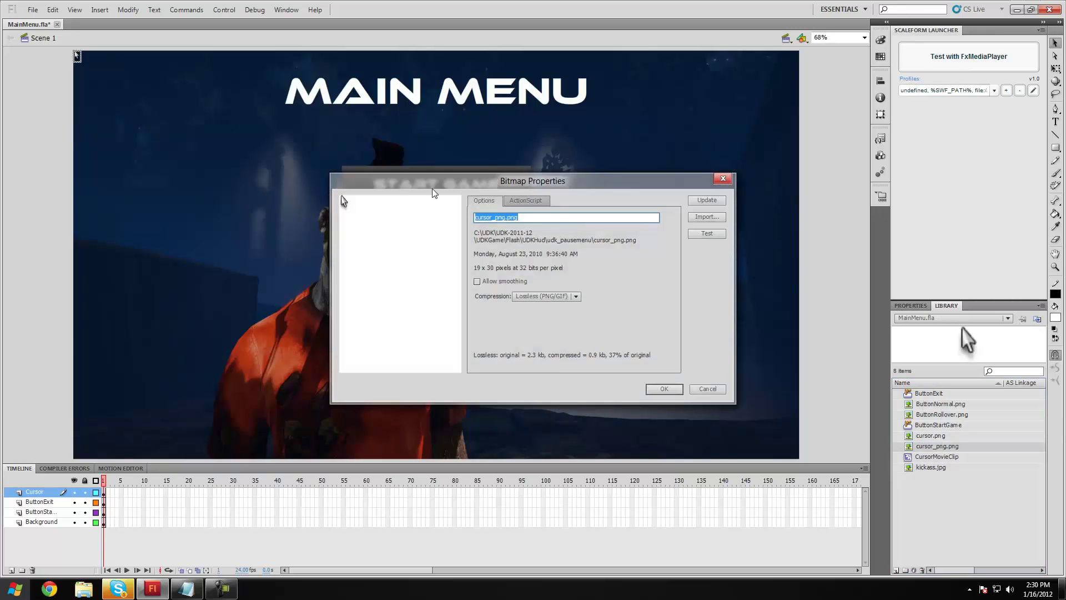
click(528, 296)
click(509, 286)
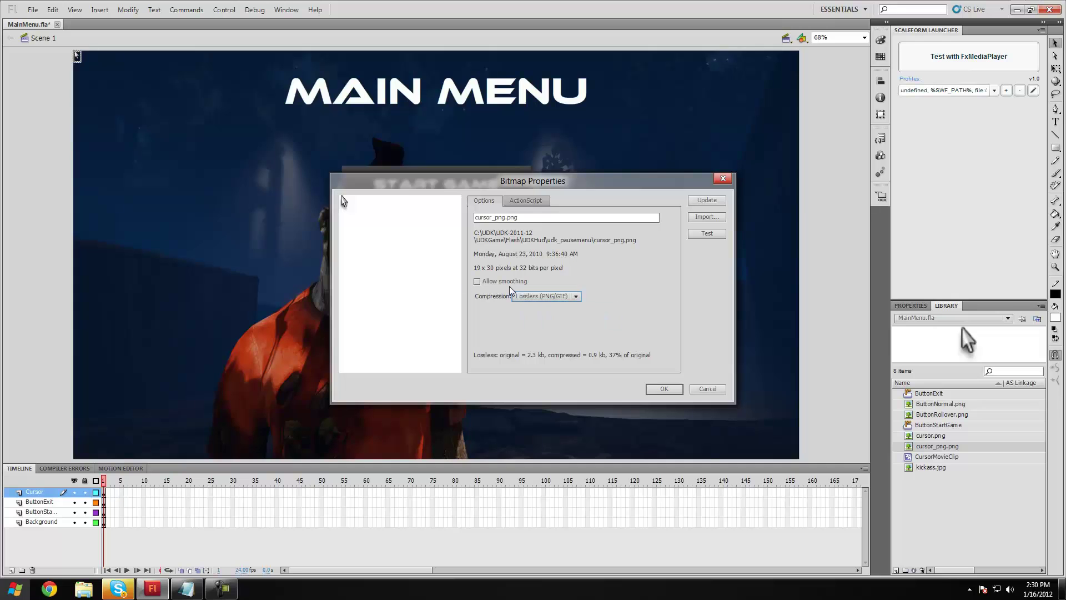
click(505, 283)
click(502, 284)
click(501, 286)
click(655, 390)
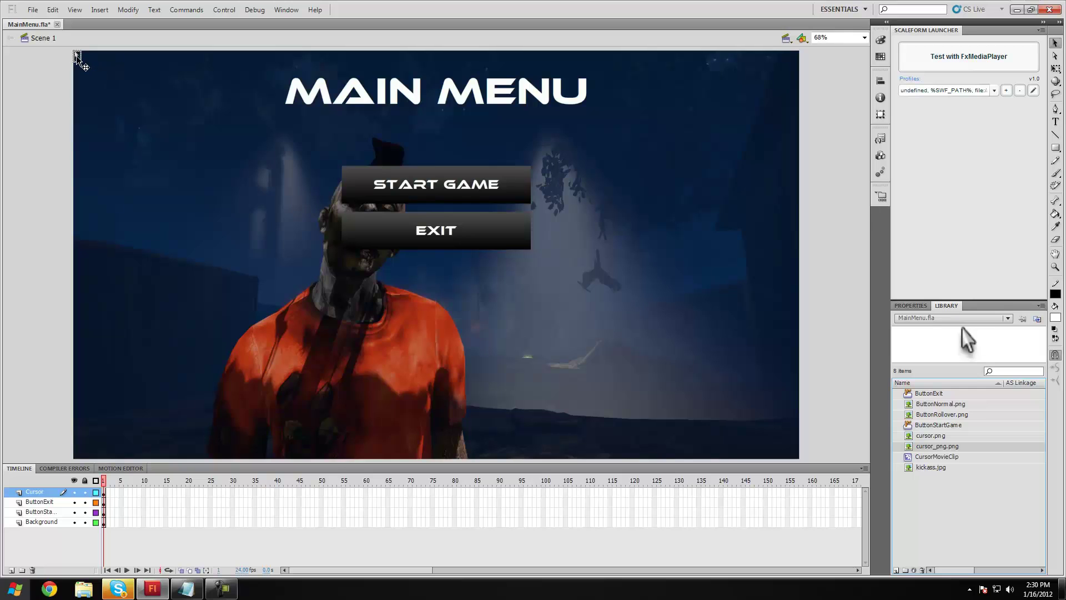
Move the cursor image below-right of the EXIT button, keeping it at its small size.
drag(78, 58, 512, 287)
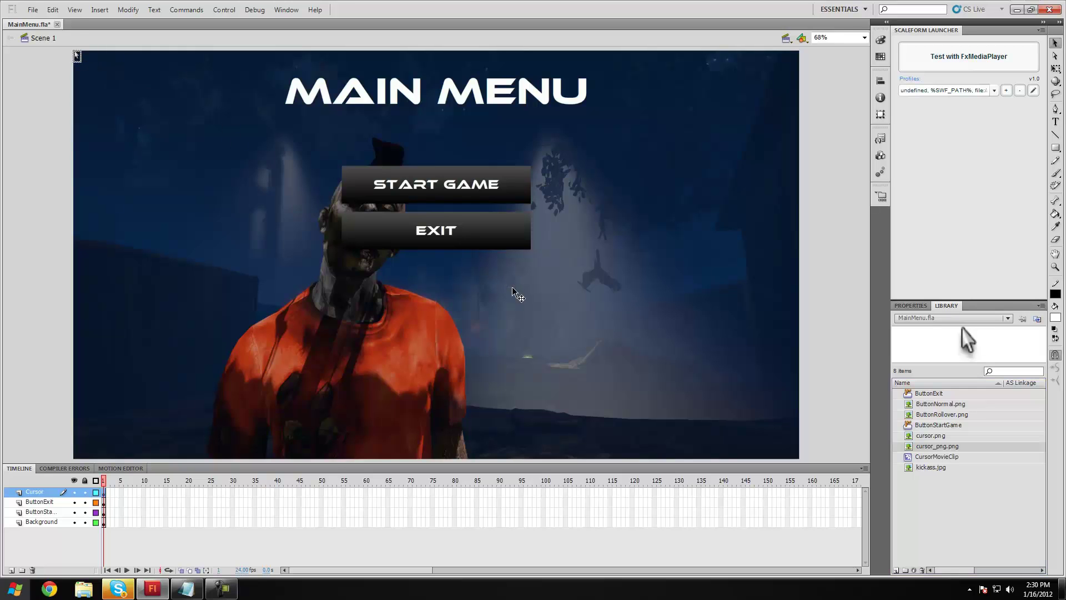
click(1056, 69)
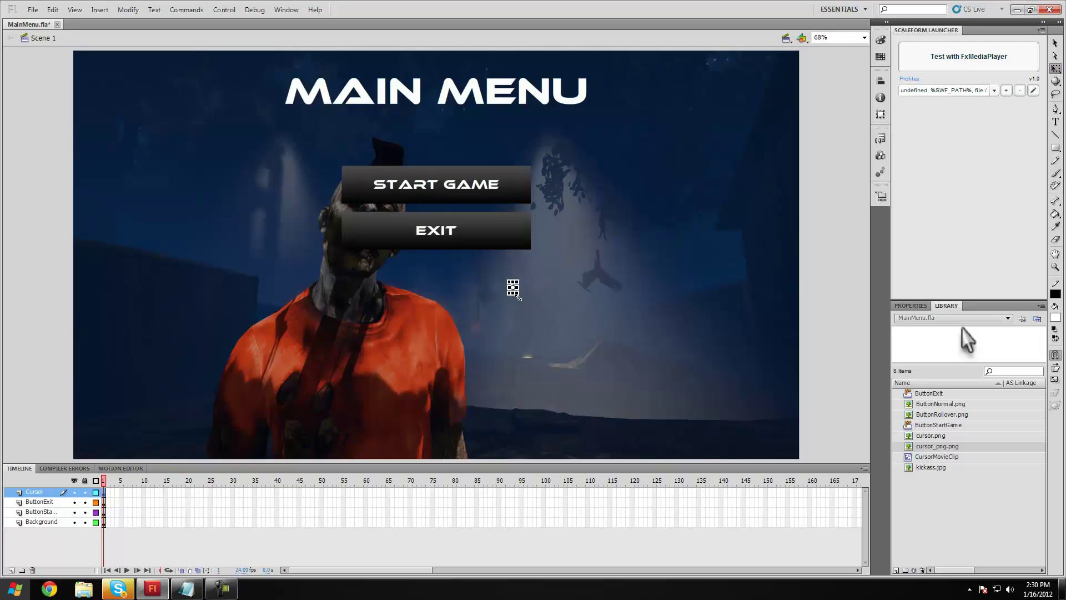
drag(518, 298, 567, 357)
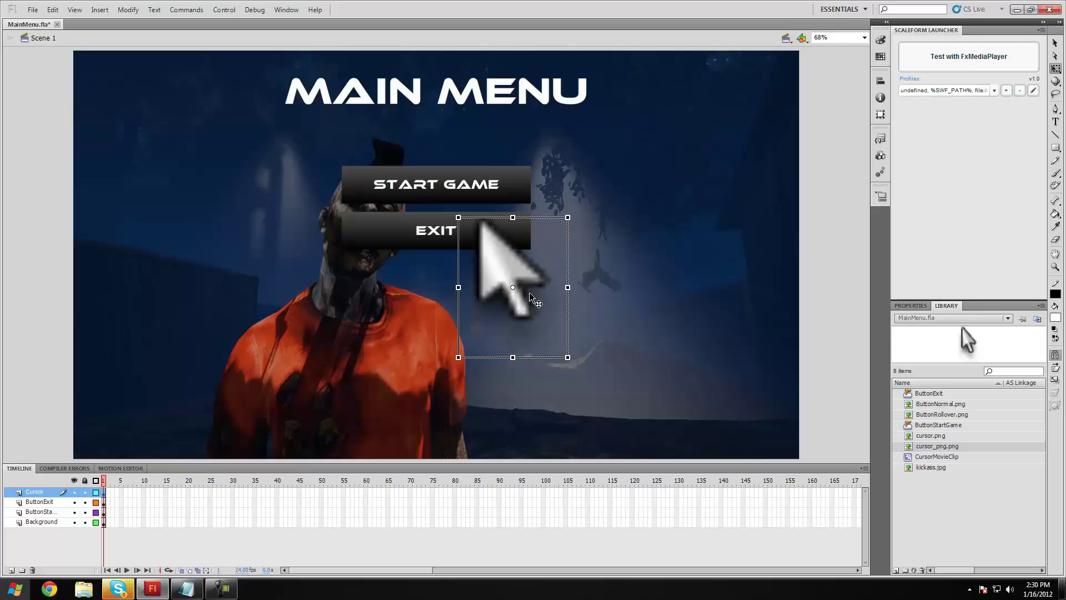
key(ctrl+z)
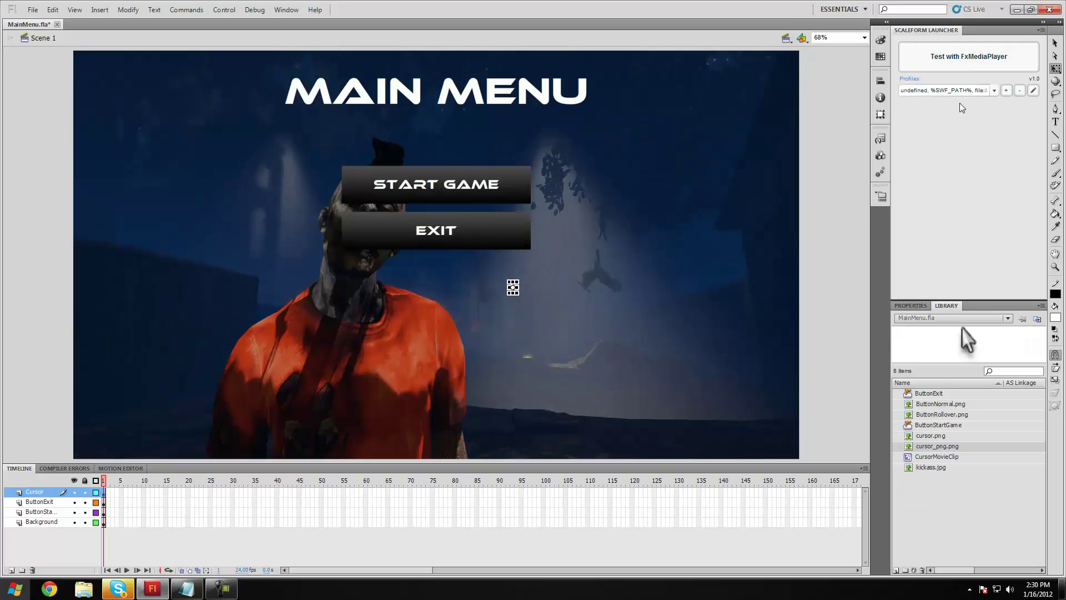
click(1055, 42)
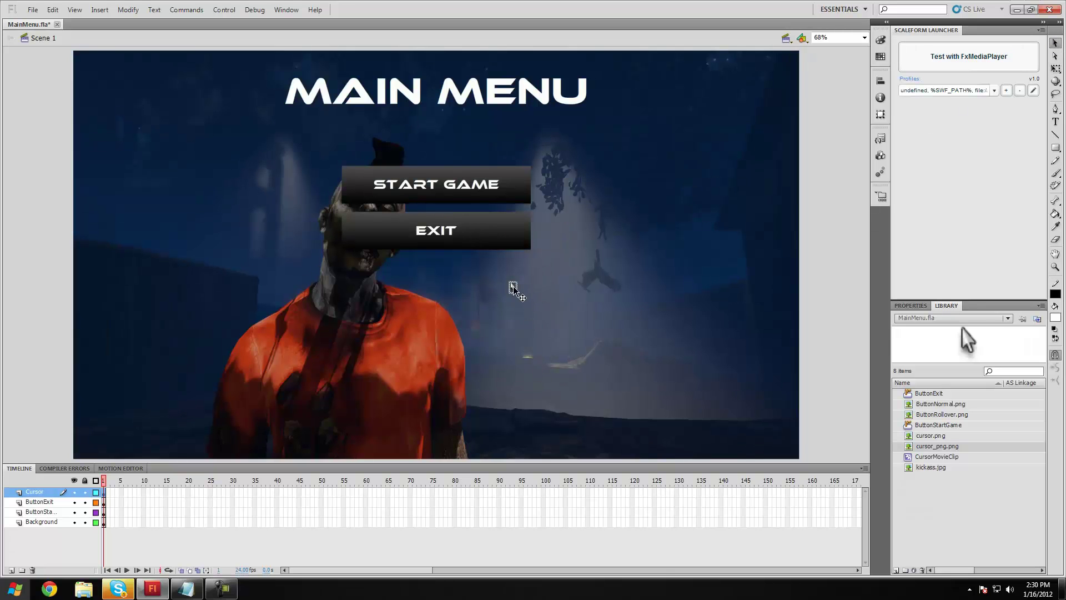
Convert the cursor graphic into a Movie Clip symbol named CursorSymbol.
right_click(512, 287)
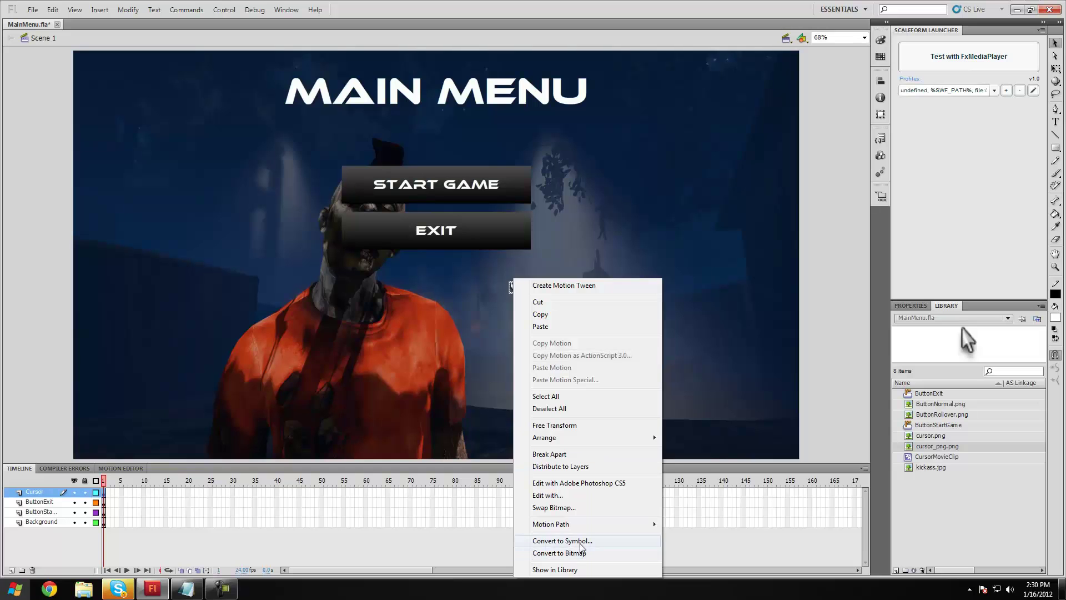
click(558, 540)
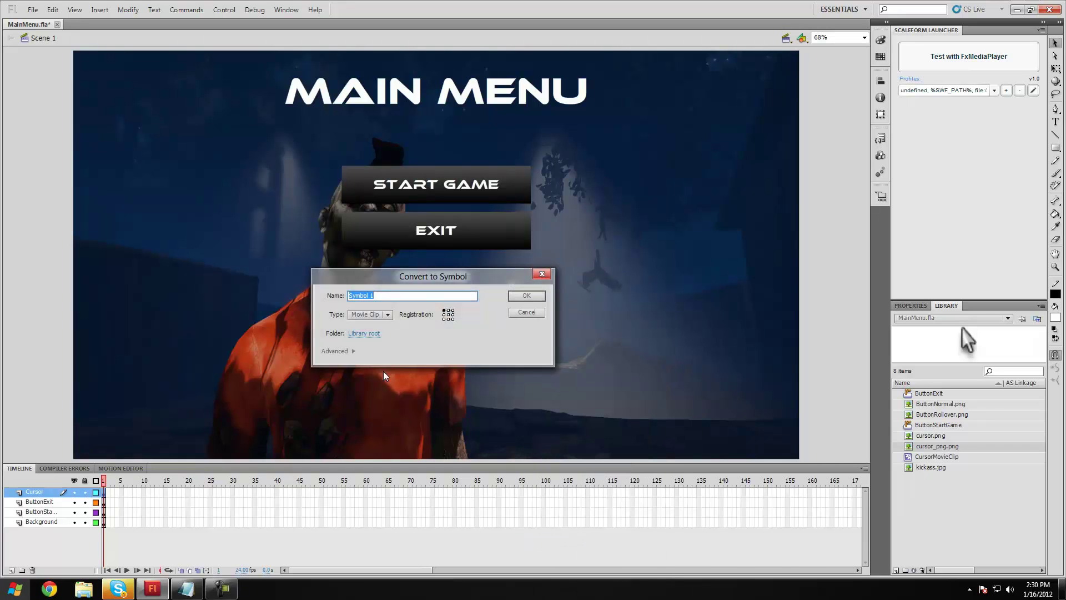
click(370, 314)
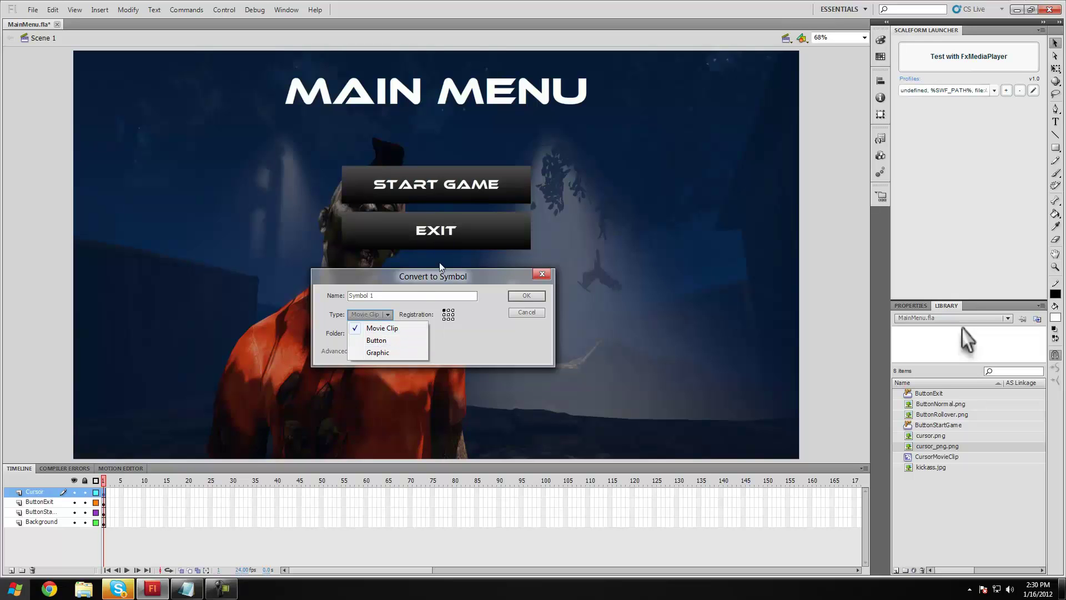
click(381, 329)
key(shift+Tab)
text(Cu)
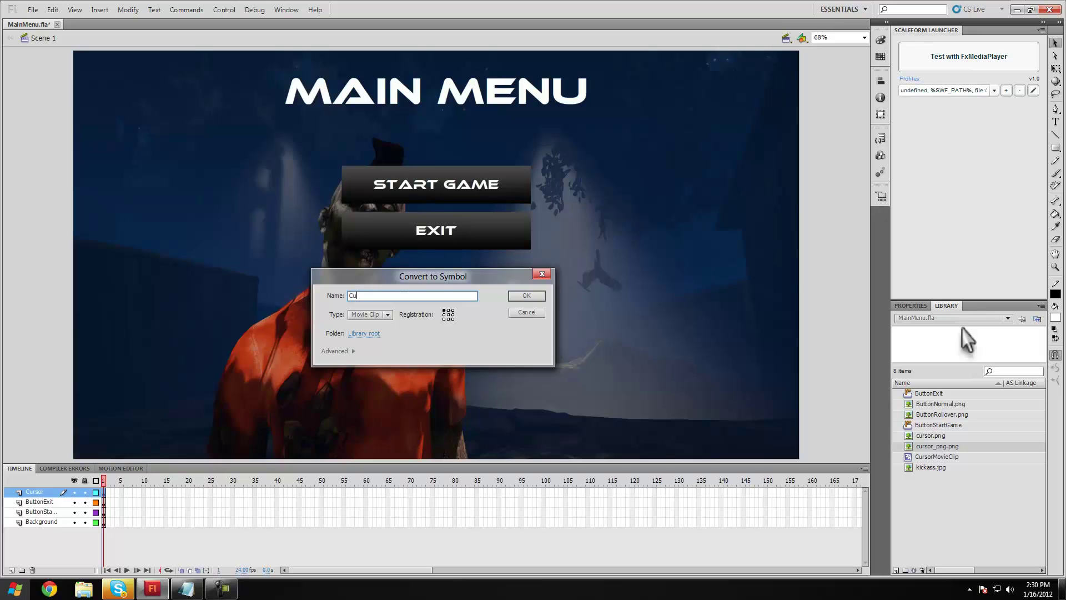
text(rsorSystem)
key(BackSpace)
key(BackSpace)
key(BackSpace)
key(BackSpace)
key(BackSpace)
text(ymbol)
key(Return)
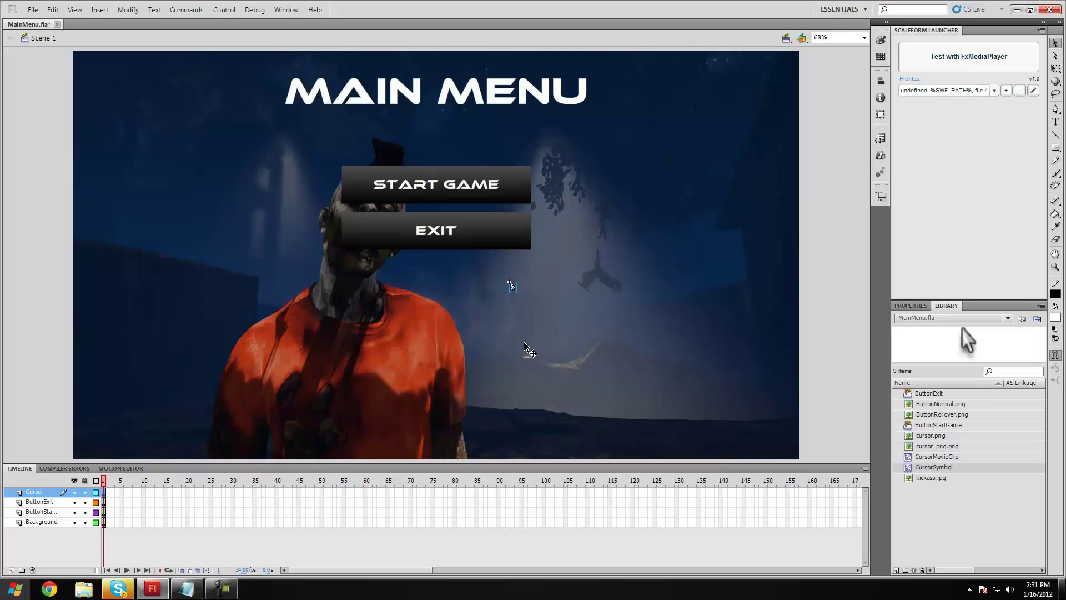
In the CursorSymbol instance's Actions panel, begin the script with onClipEvent(enterFrame) {.
right_click(512, 286)
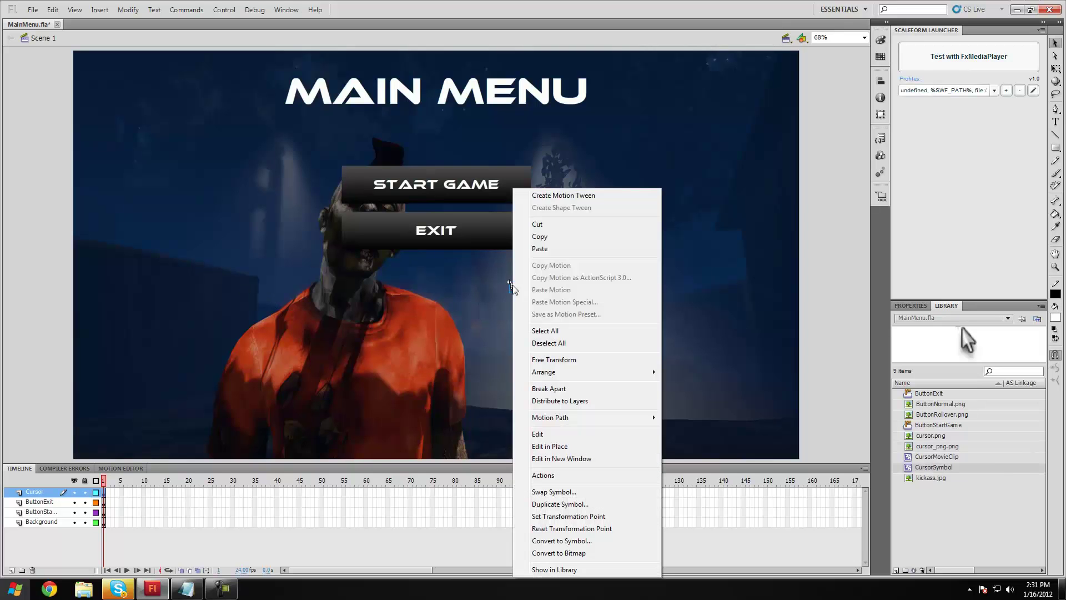
click(543, 476)
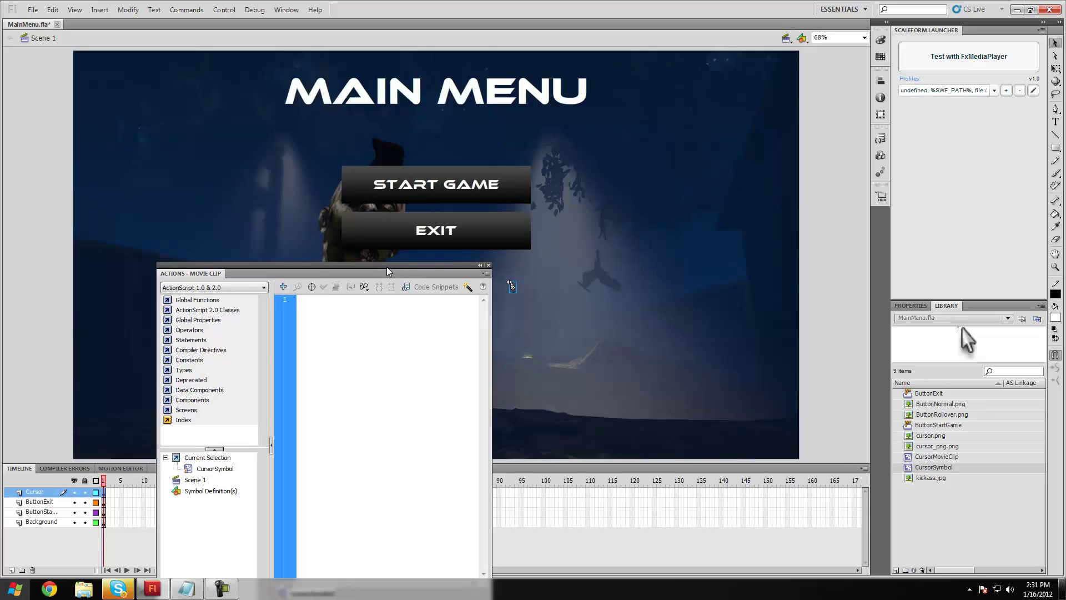
drag(384, 267, 682, 264)
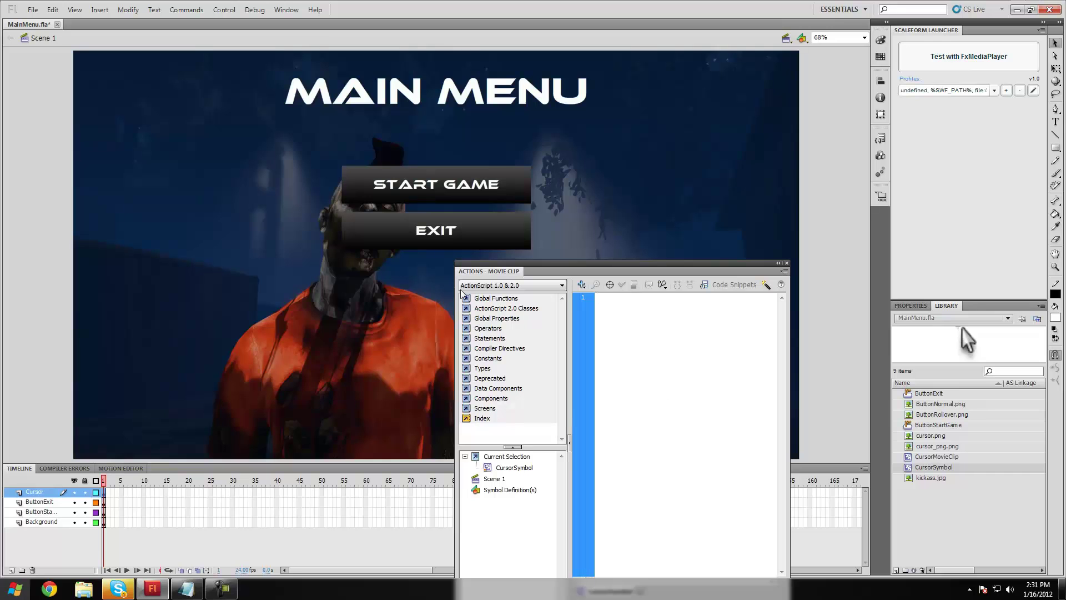
text(onClipEvent)
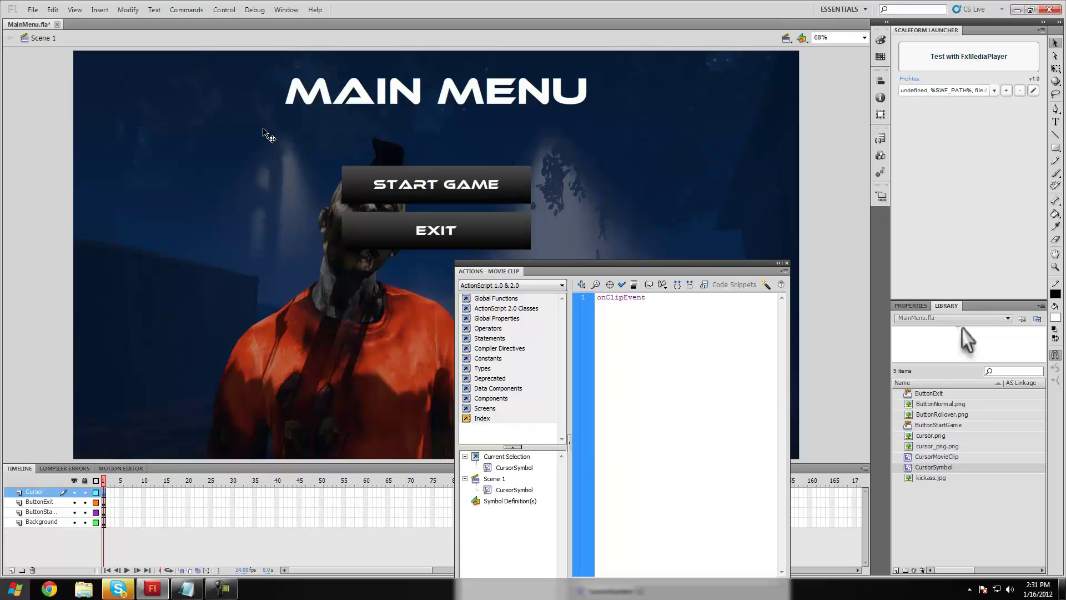
text(()
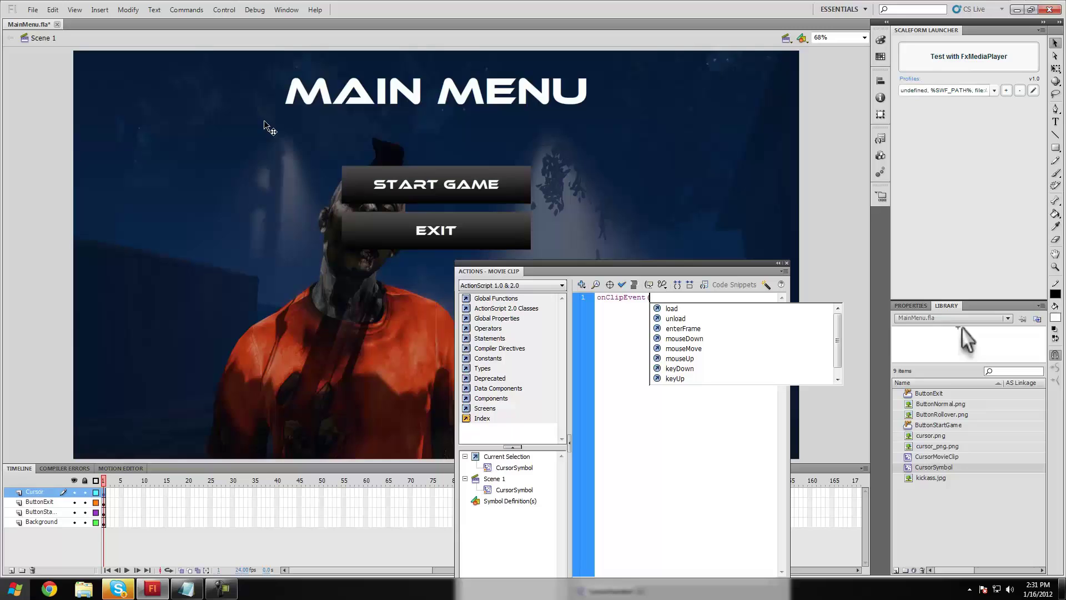
text(enter)
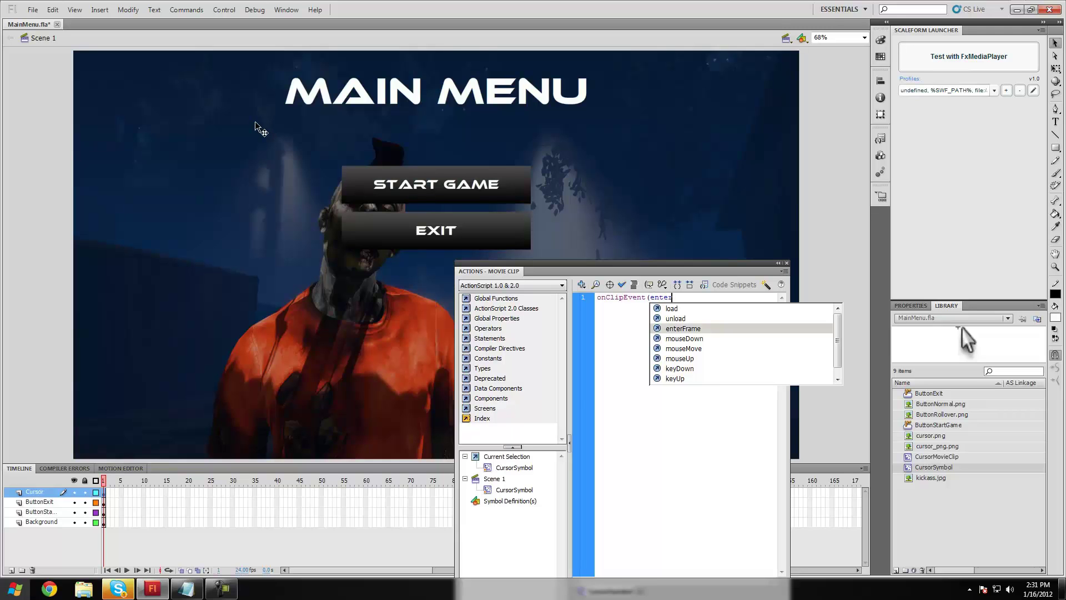
text(Frame) )
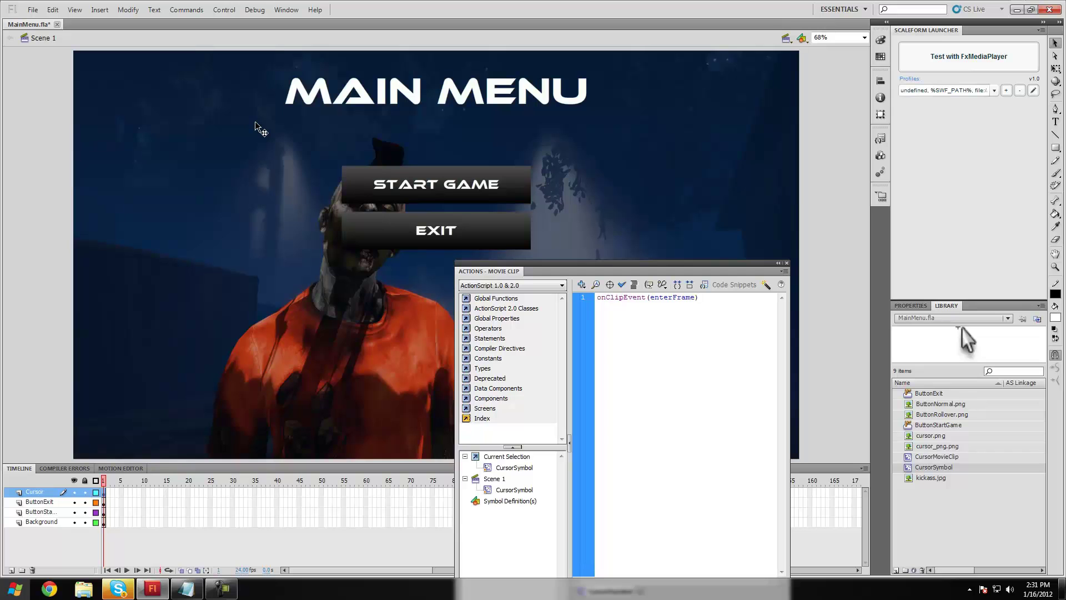
text({)
Add _x = _root._xmouse; _y = _root._ymouse; inside the enterFrame handler.
text(= _root.)
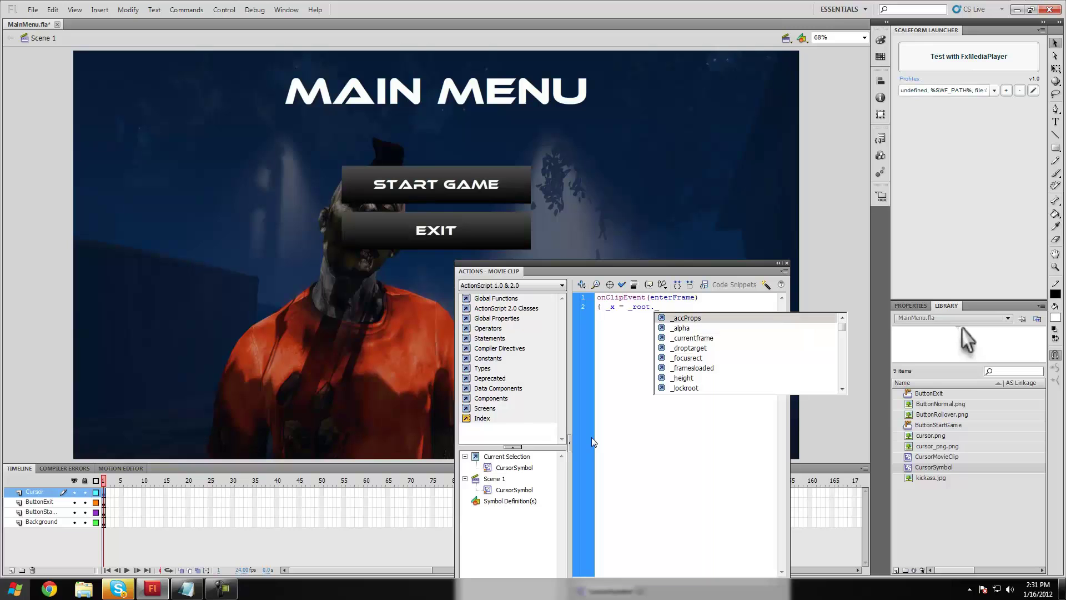
text(_xmouse)
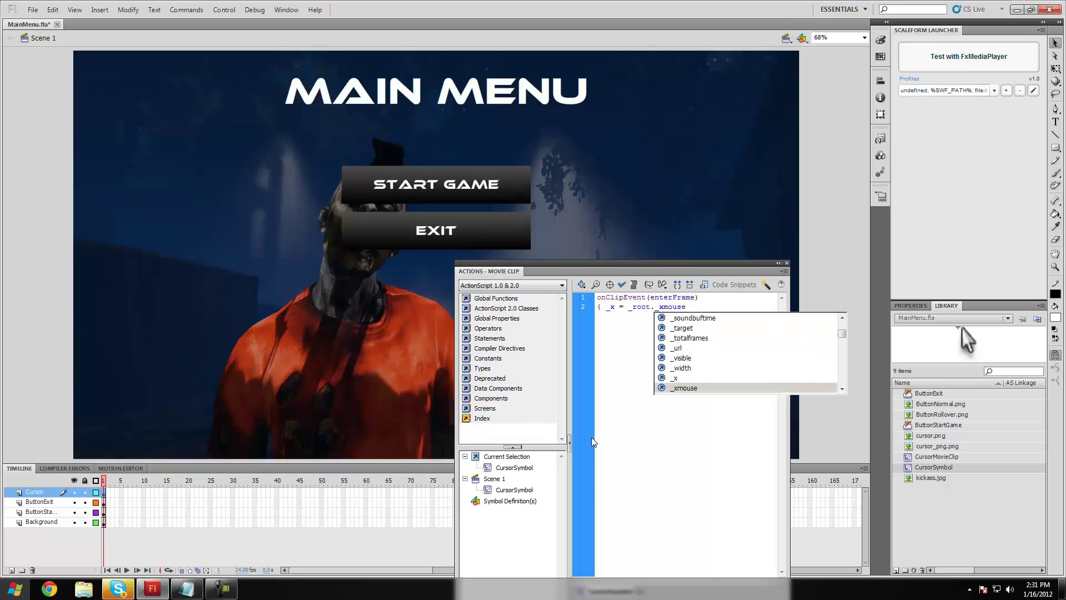
text(L:)
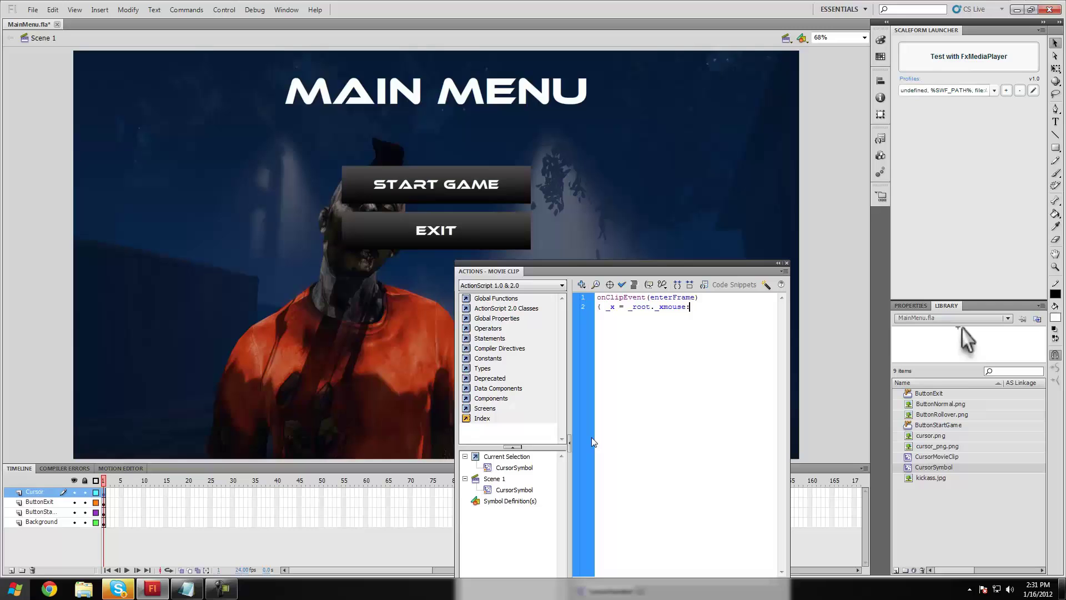
key(BackSpace)
key(BackSpace)
text(; _y = _r)
text(oot.)
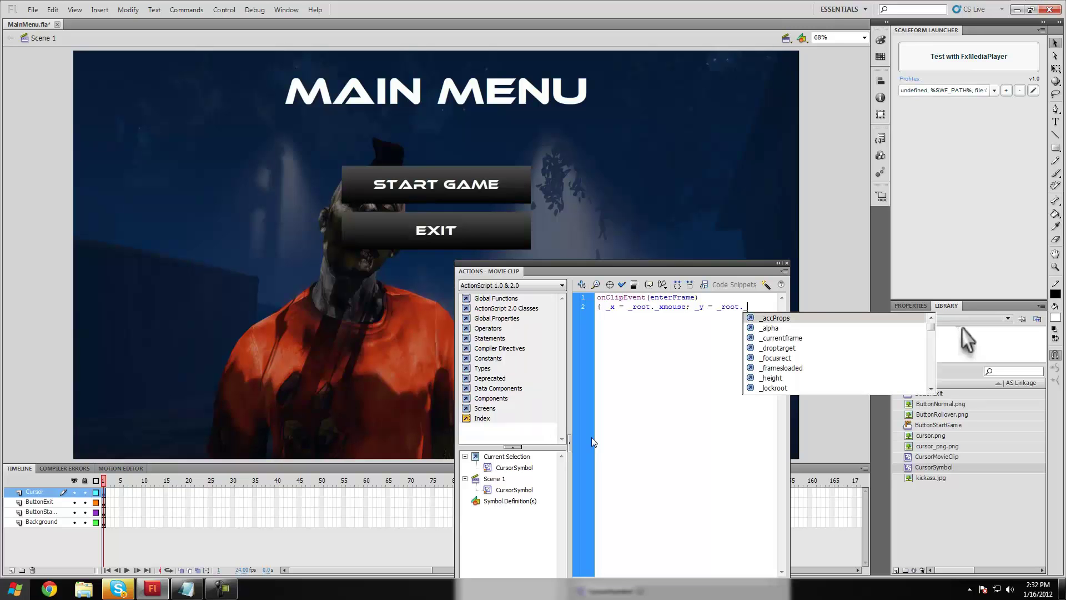
text(_ymouse)
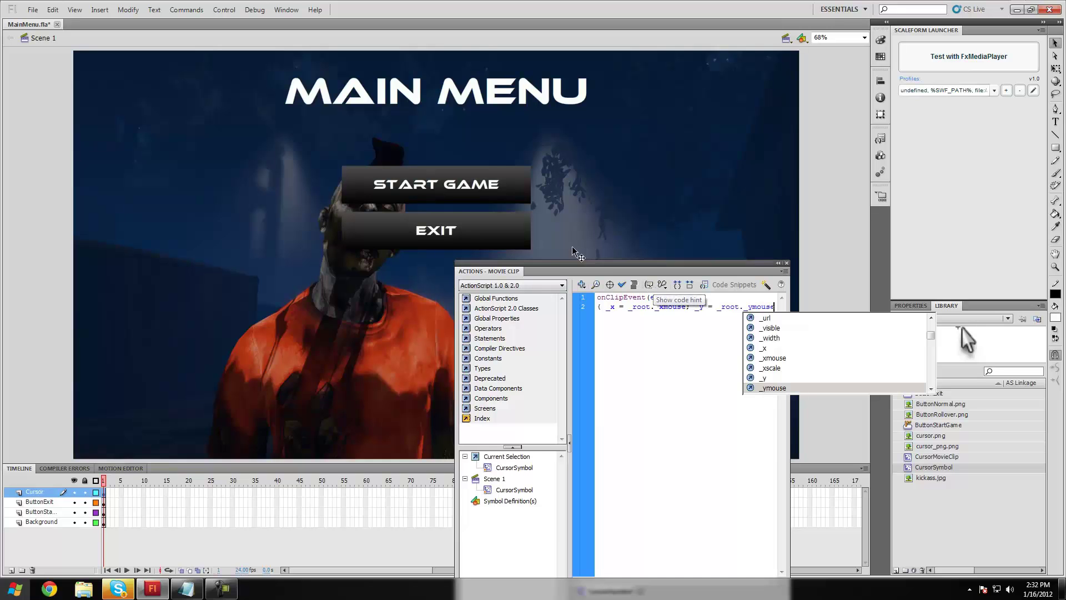
text(;)
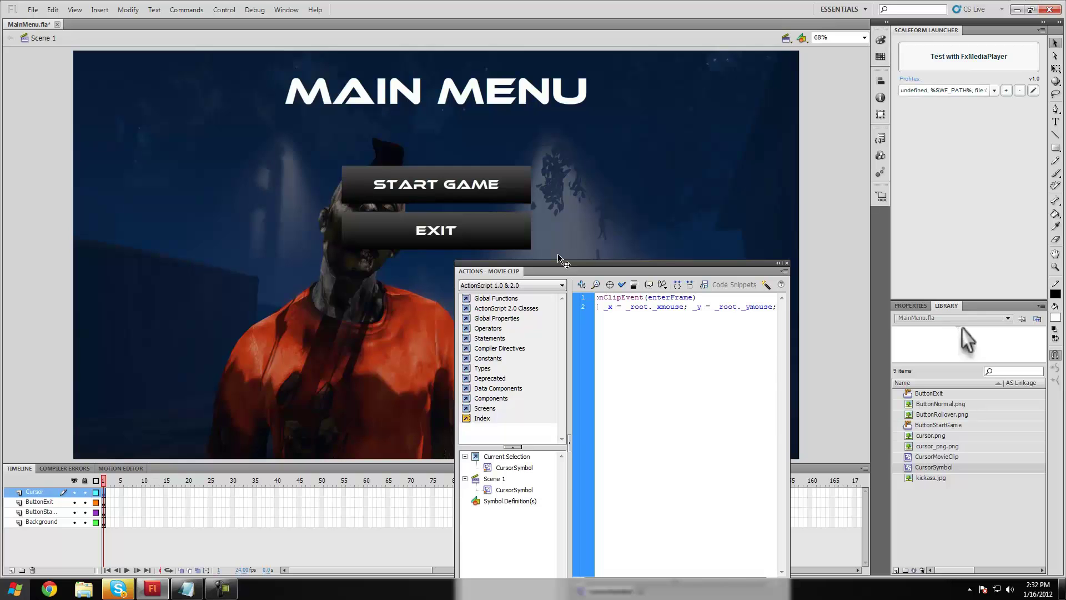
key(Return)
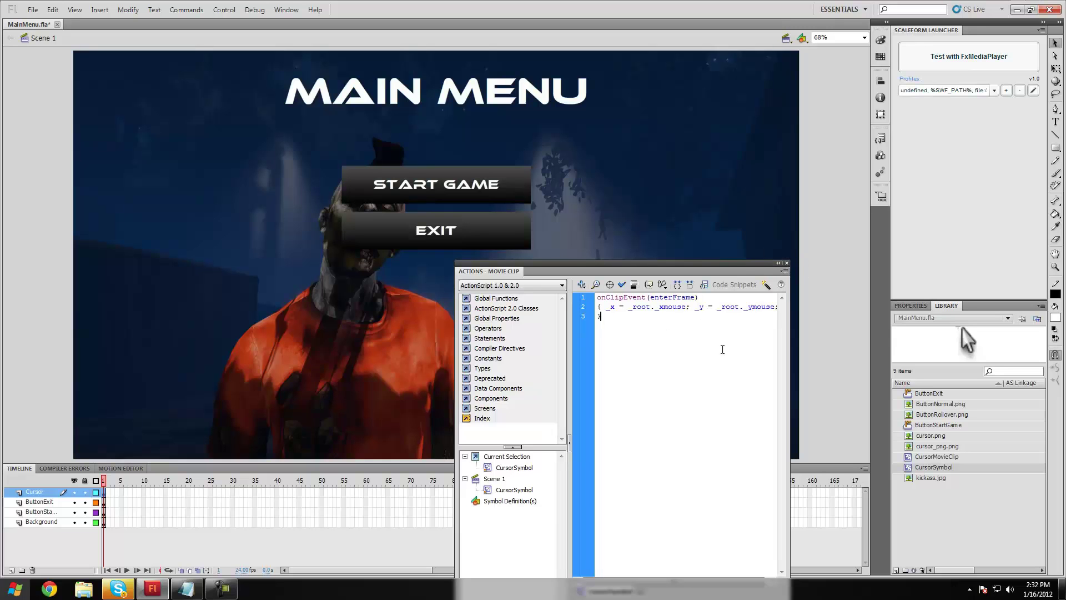
Test the menu maximized in the Scaleform player, then close it and dismiss the crash report.
click(787, 263)
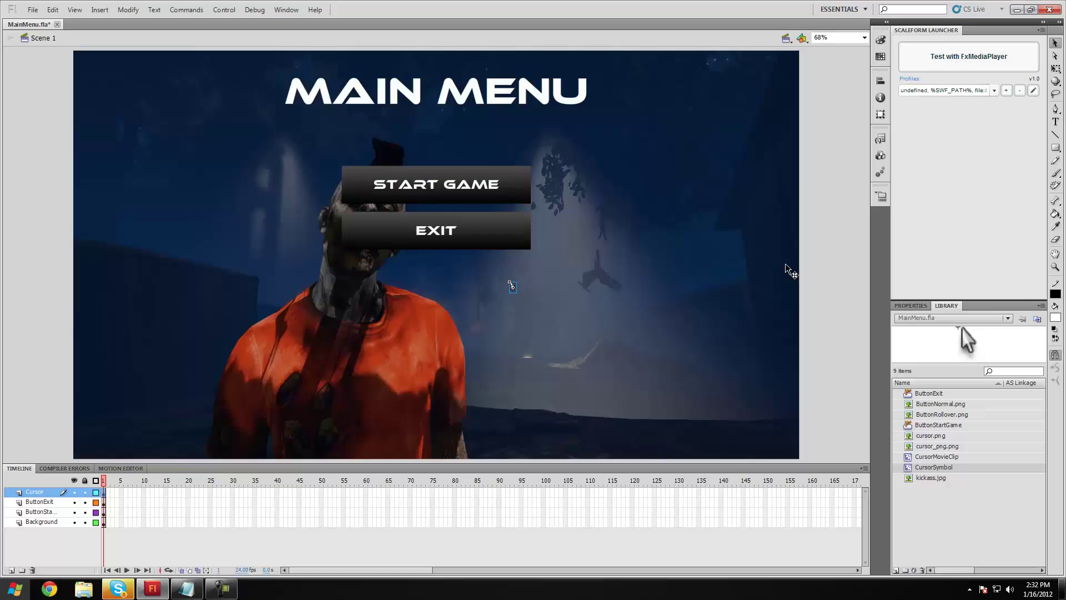
click(964, 56)
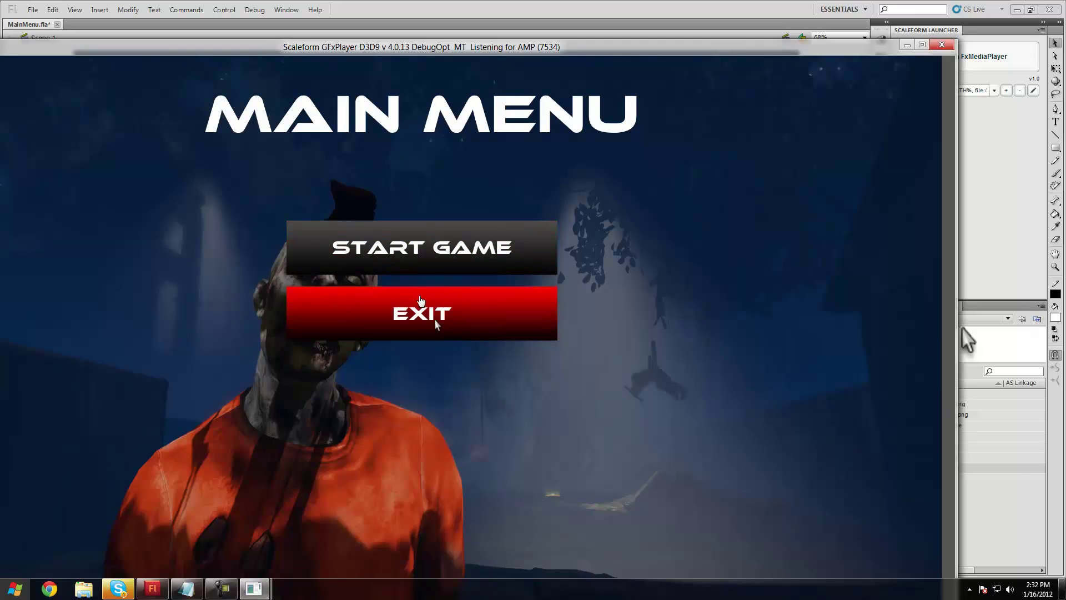
drag(479, 58, 616, 1)
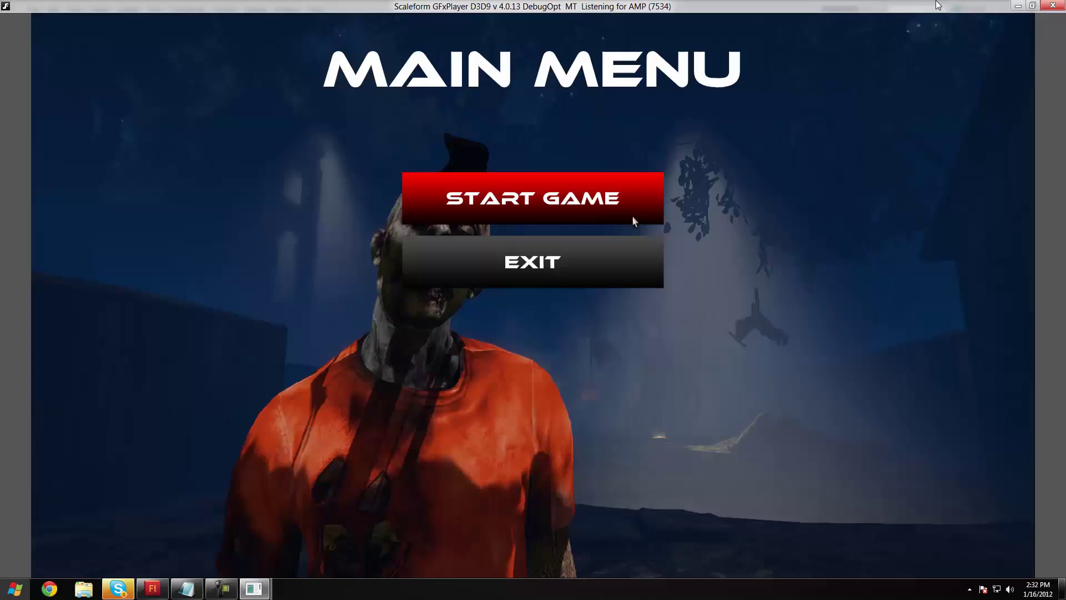
click(1049, 8)
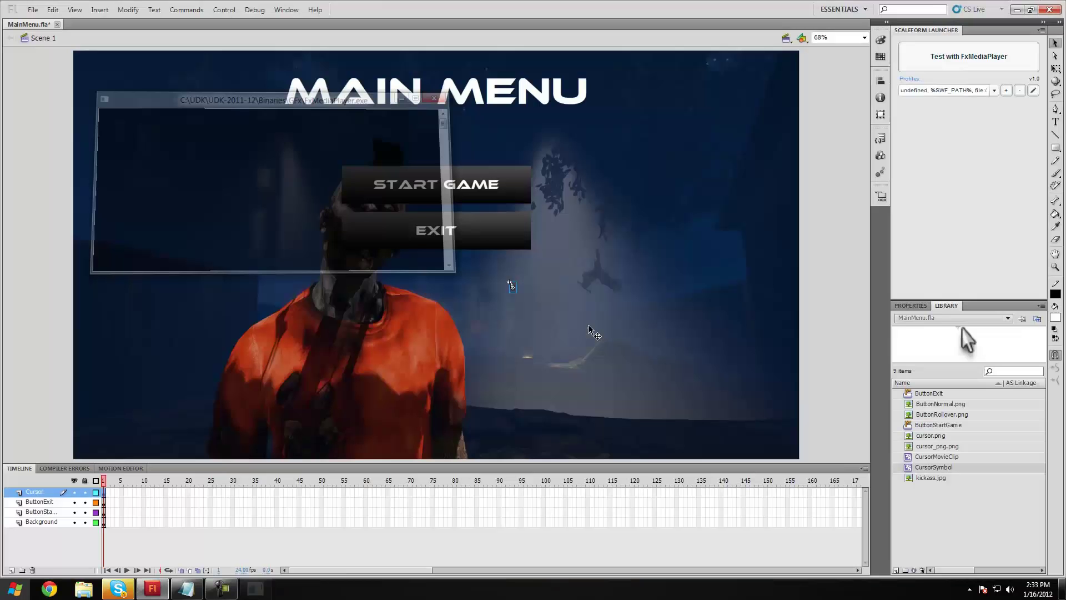
click(590, 324)
click(484, 246)
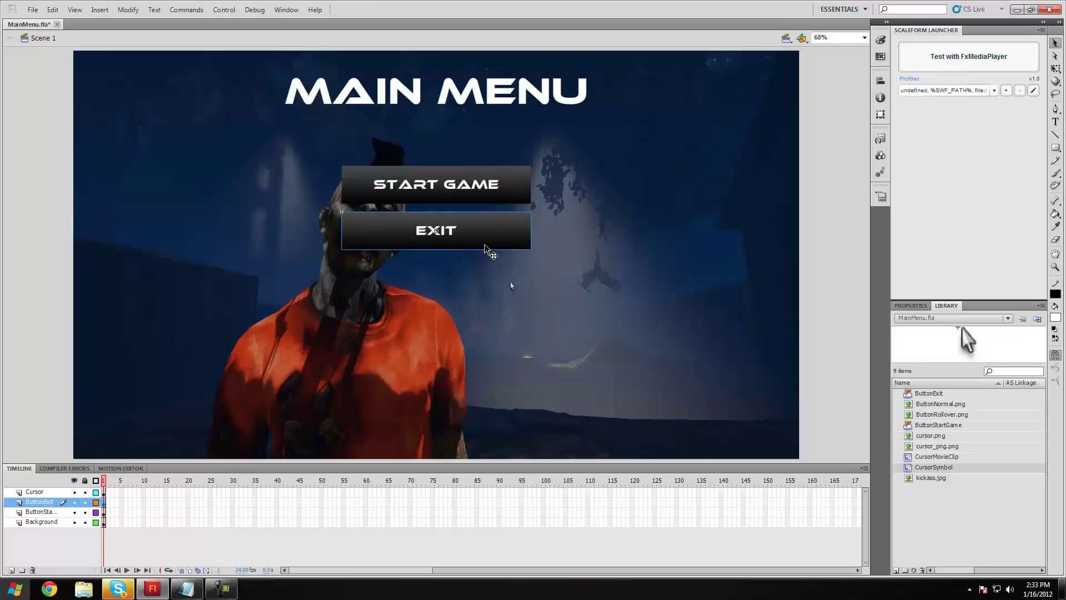